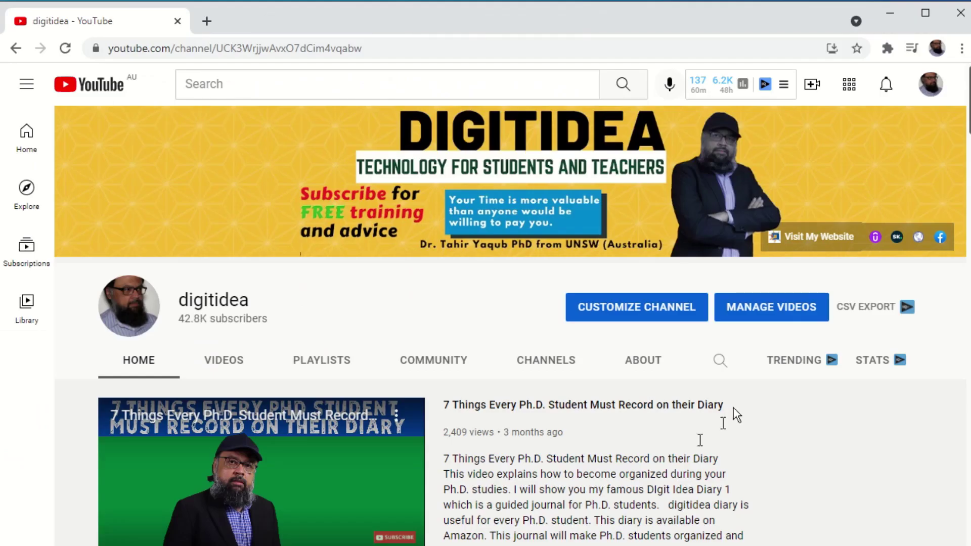
# Step: Browse the channel's video rows, select slide 1's equations image, then bring up math-in-slides.tex in TeXstudio
pyautogui.scroll(-4, 509, 324)
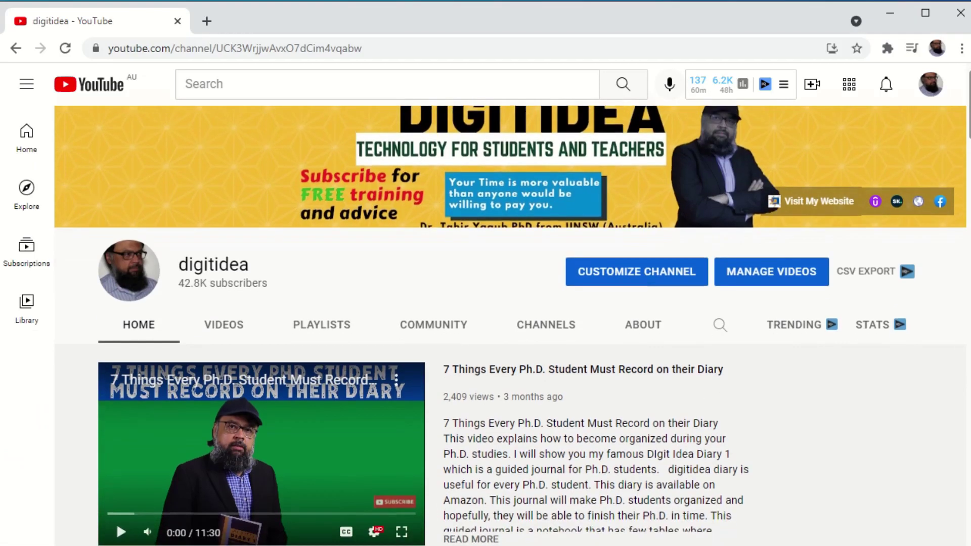
pyautogui.scroll(-7, 509, 324)
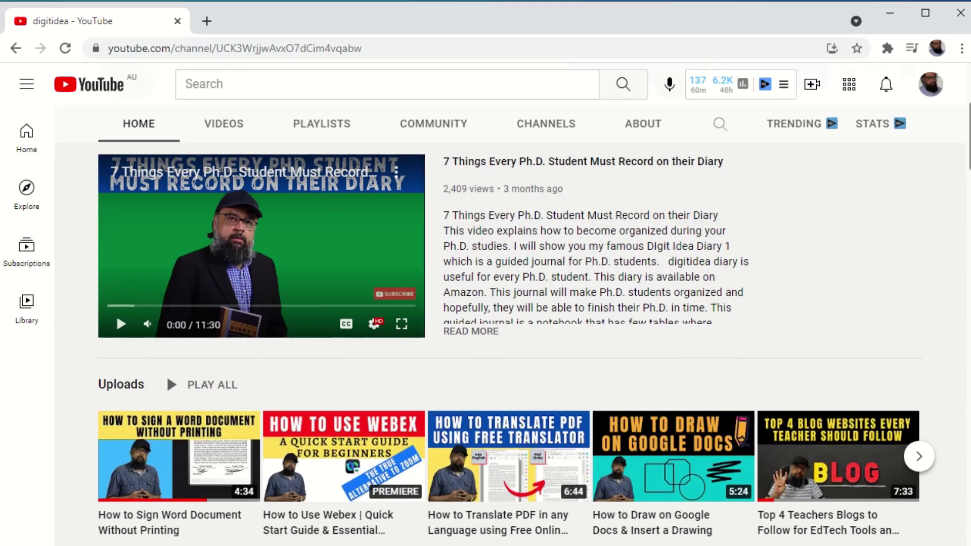
pyautogui.scroll(-13, 510, 324)
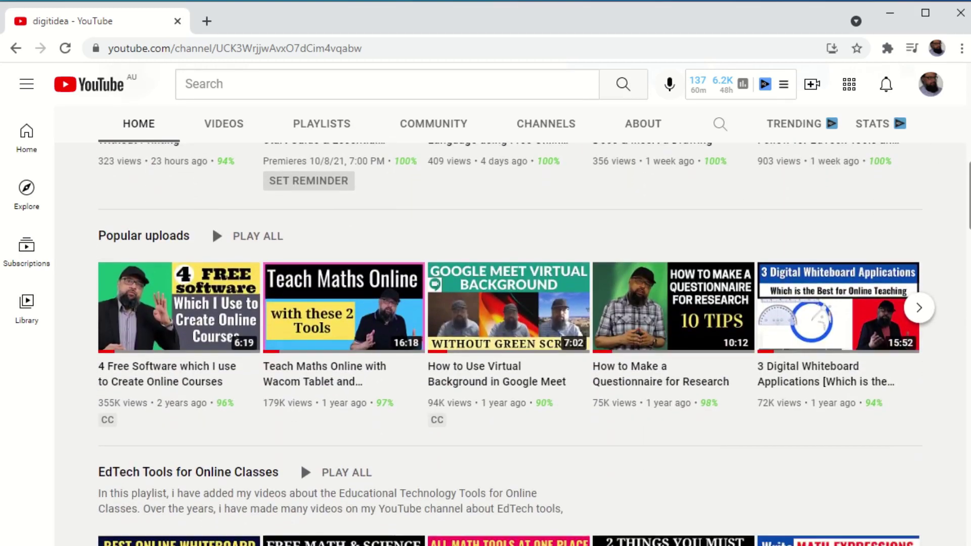
pyautogui.scroll(-10, 510, 323)
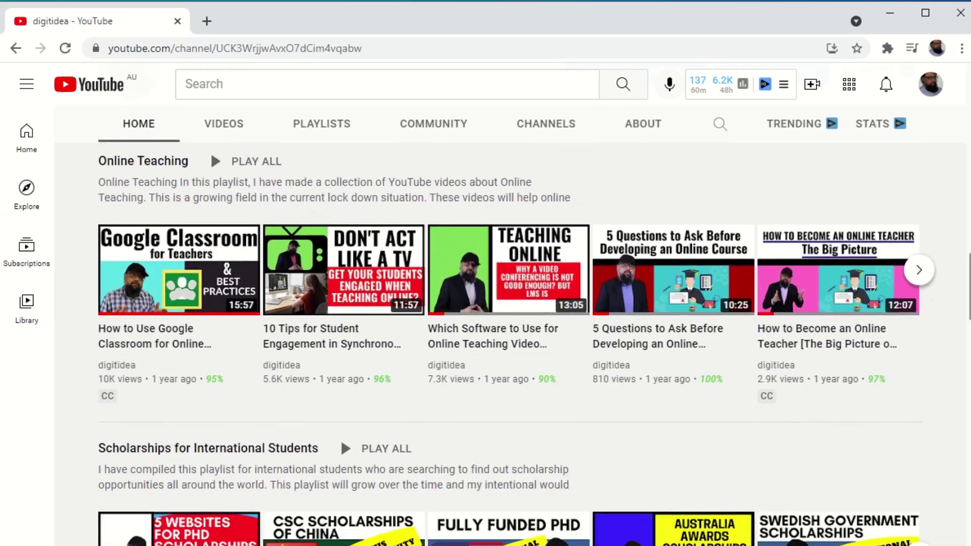
pyautogui.scroll(-12, 509, 324)
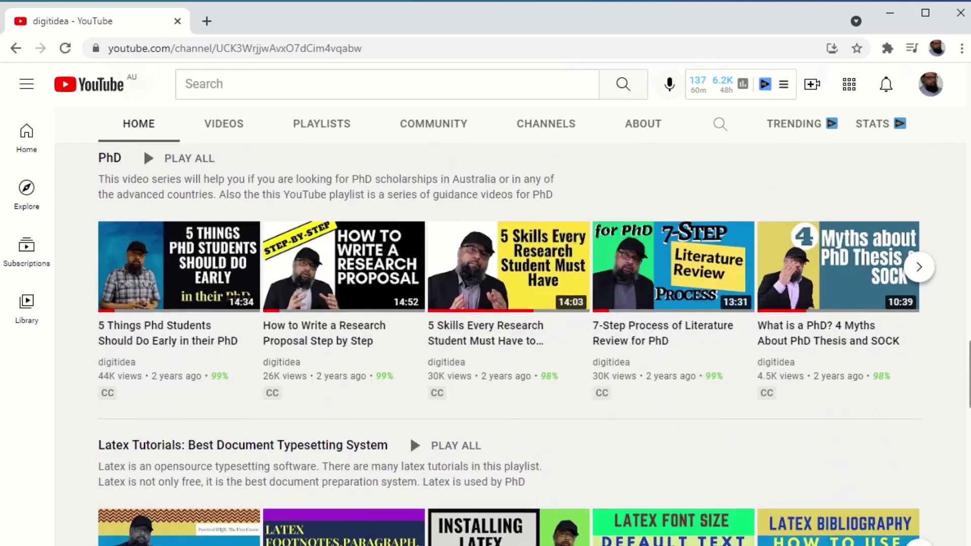
pyautogui.scroll(-8, 510, 323)
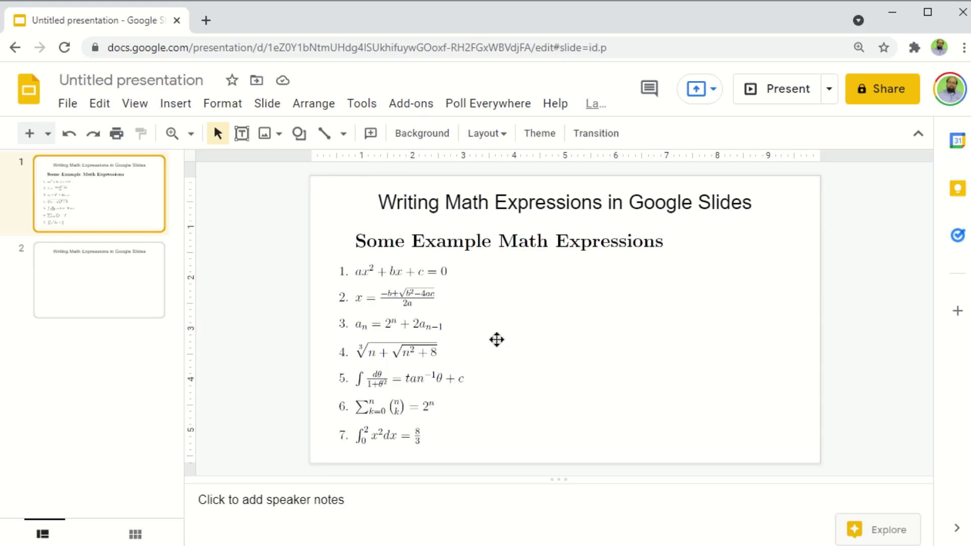
pyautogui.click(497, 340)
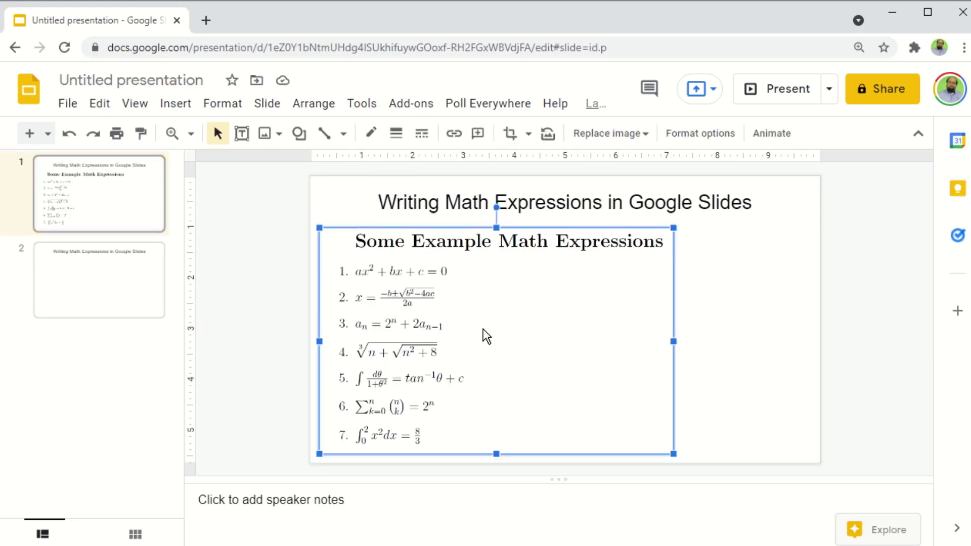
pyautogui.hotkey('alt', 'Tab')
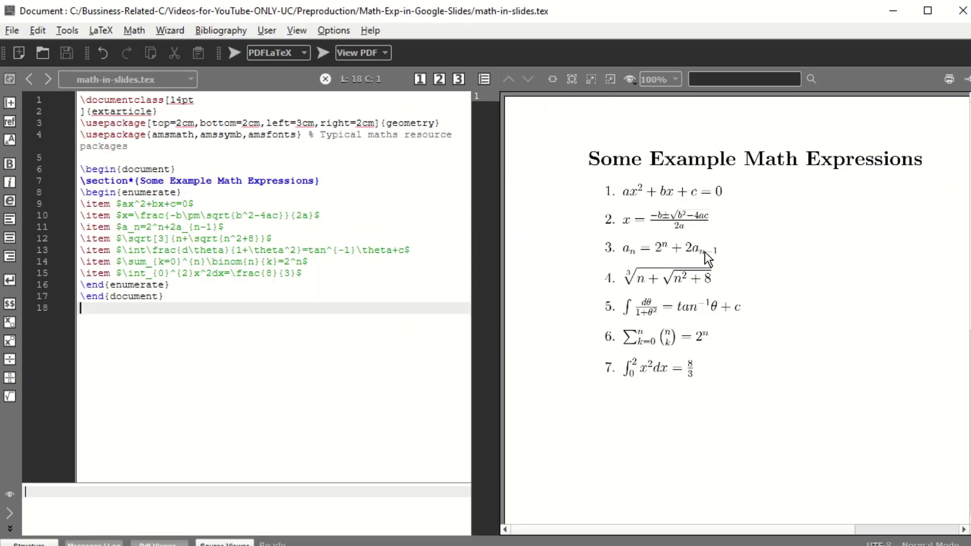
# Step: Select the whole LaTeX source of the seven expressions, then clear the selection
pyautogui.hotkey('ctrl', 'a')
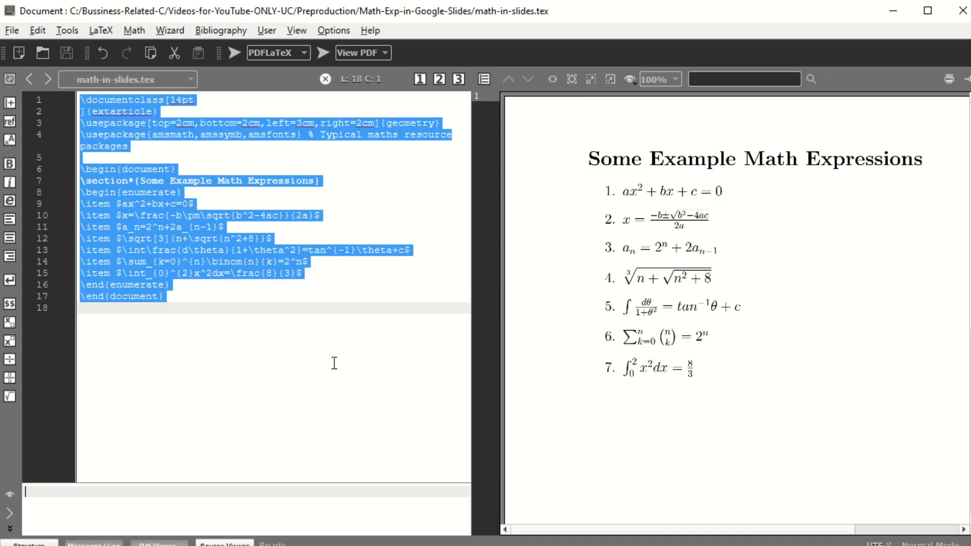
pyautogui.click(372, 350)
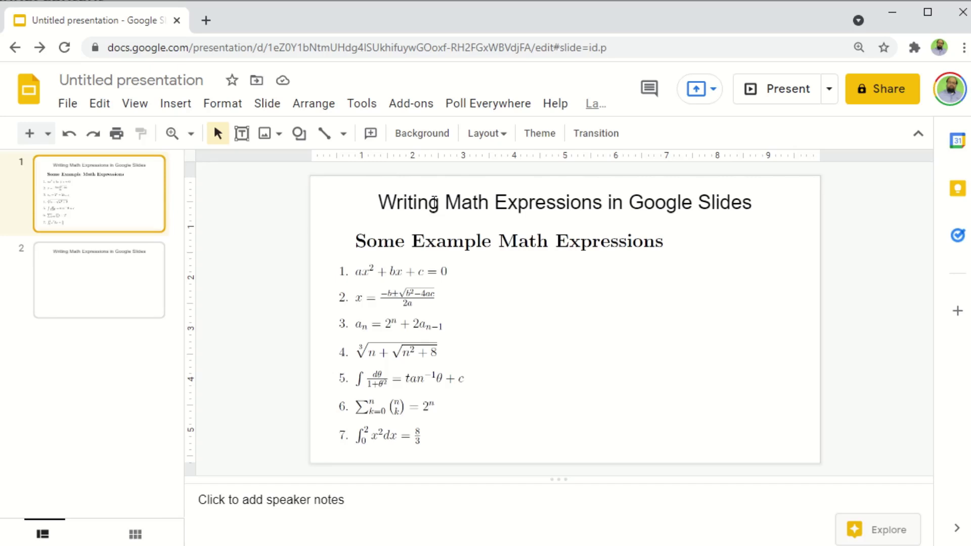
# Step: Search the add-on marketplace for 'hypatia' and start installing Hypatia Create
pyautogui.click(419, 106)
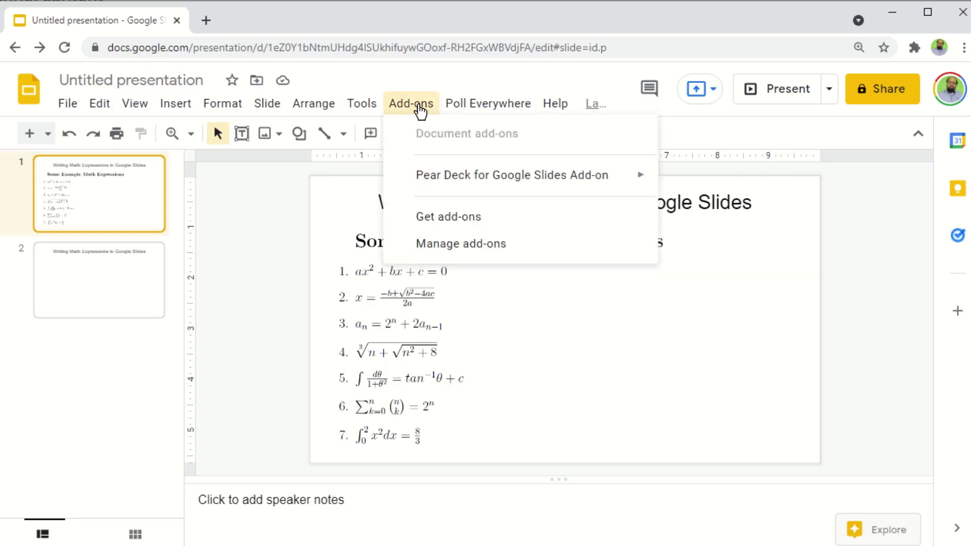
pyautogui.click(493, 251)
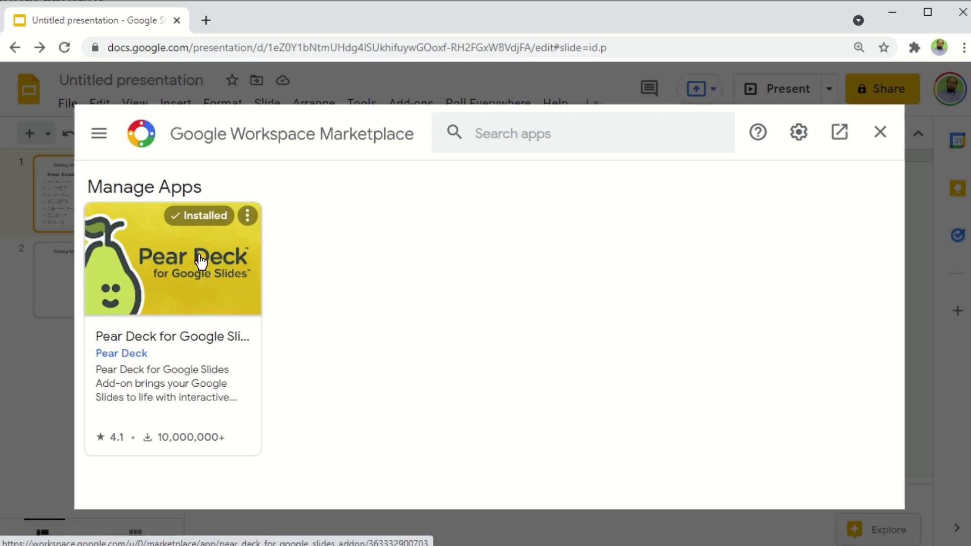
pyautogui.click(502, 136)
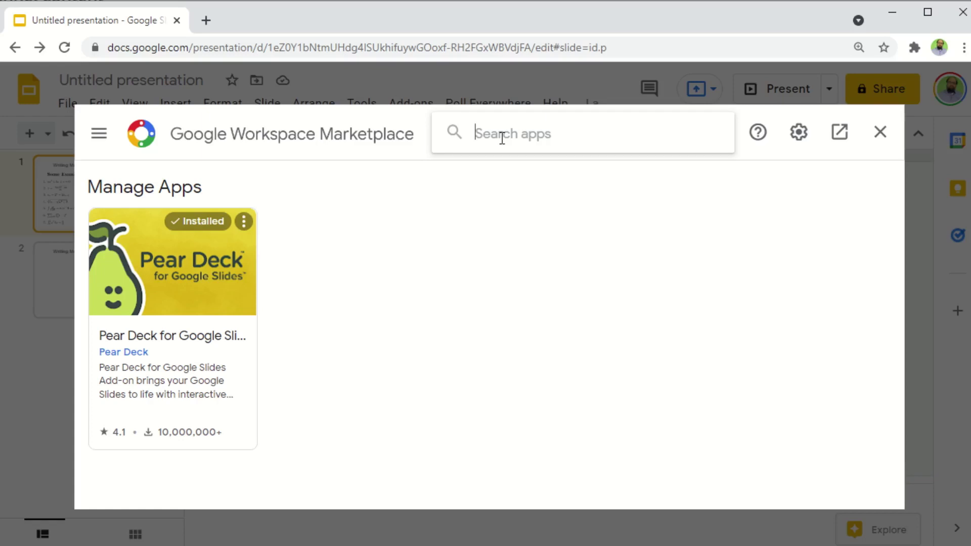
pyautogui.write('hypatia')
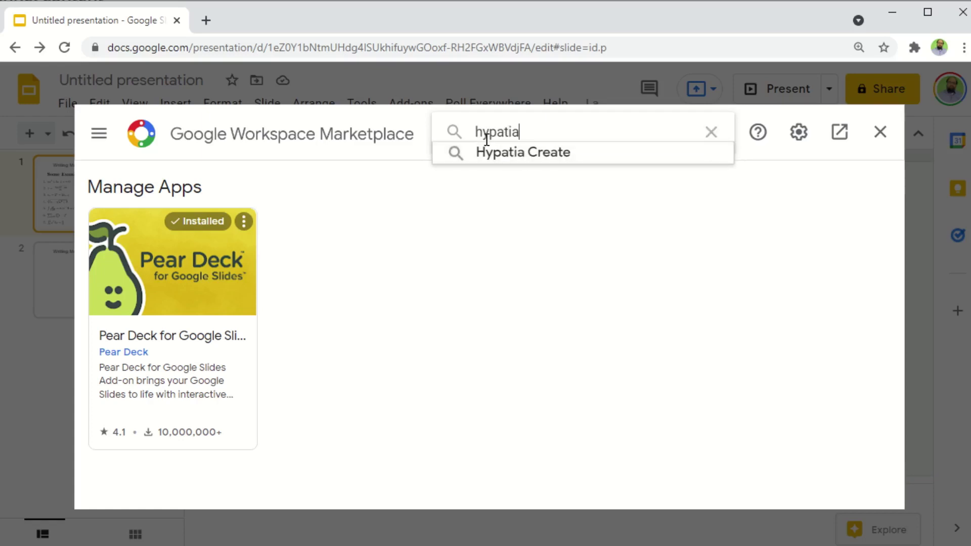
pyautogui.click(539, 153)
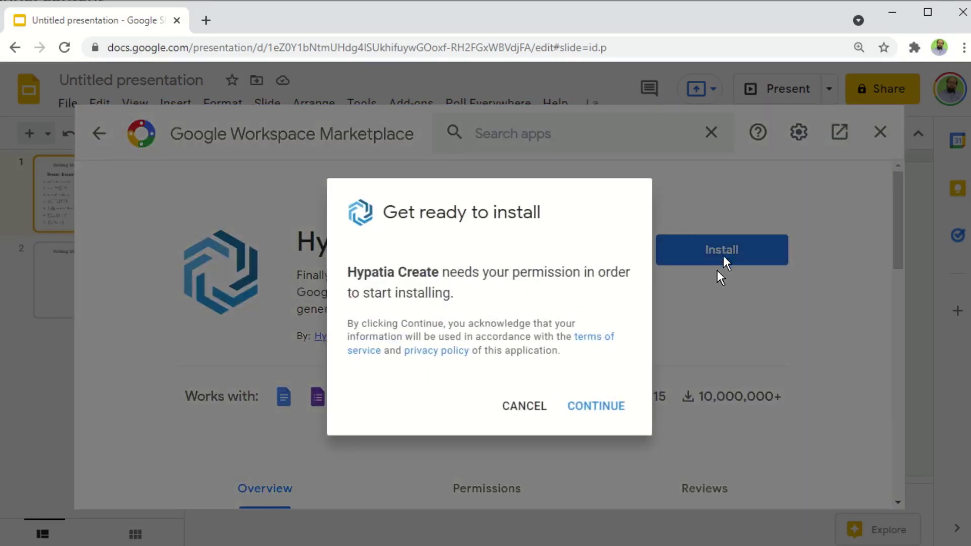
# Step: Pick the Google account and allow Hypatia Create's permissions, then close the marketplace
pyautogui.click(596, 406)
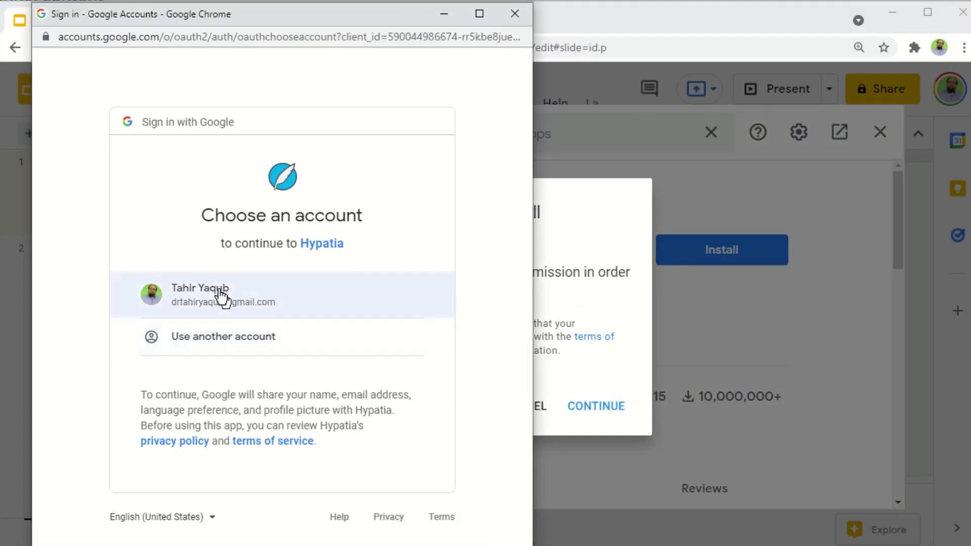
pyautogui.click(218, 293)
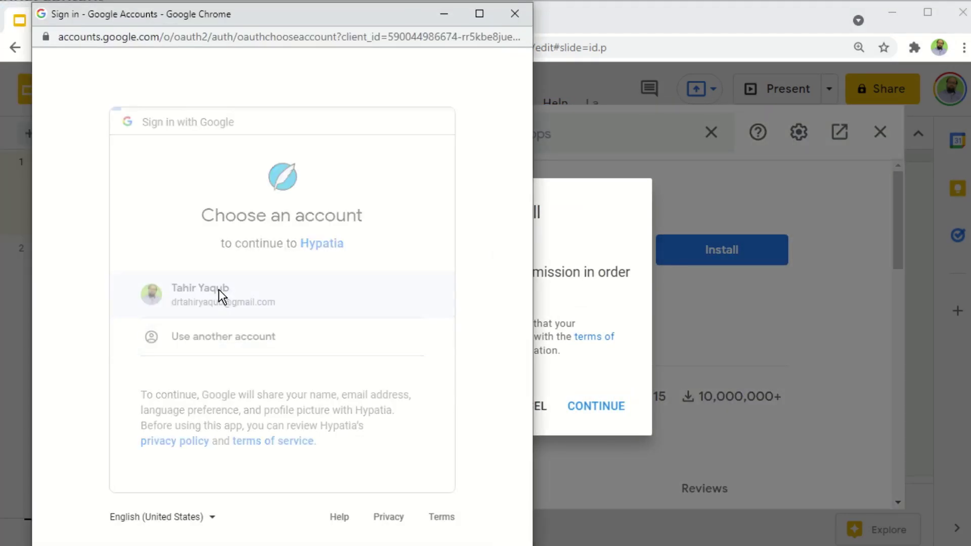
pyautogui.moveTo(525, 243); pyautogui.dragTo(527, 450)
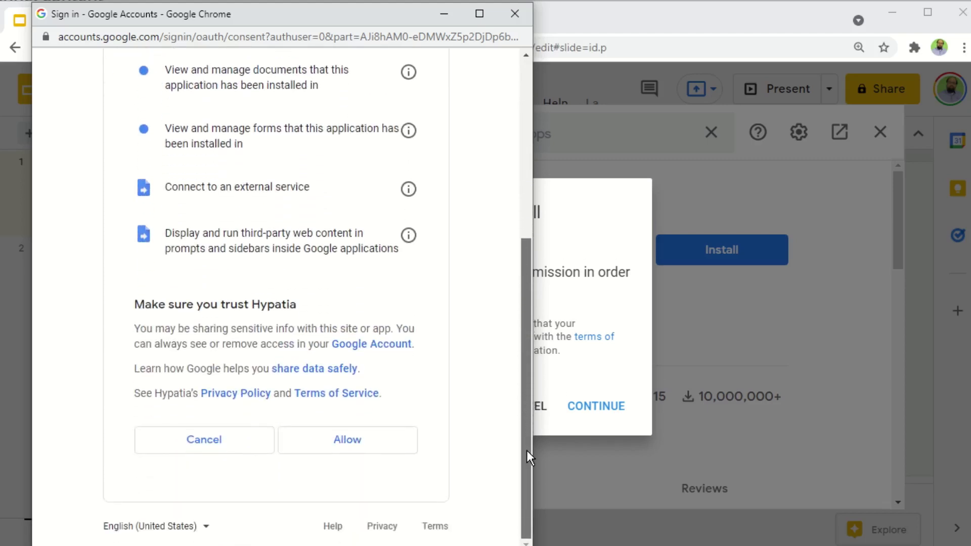
pyautogui.click(343, 441)
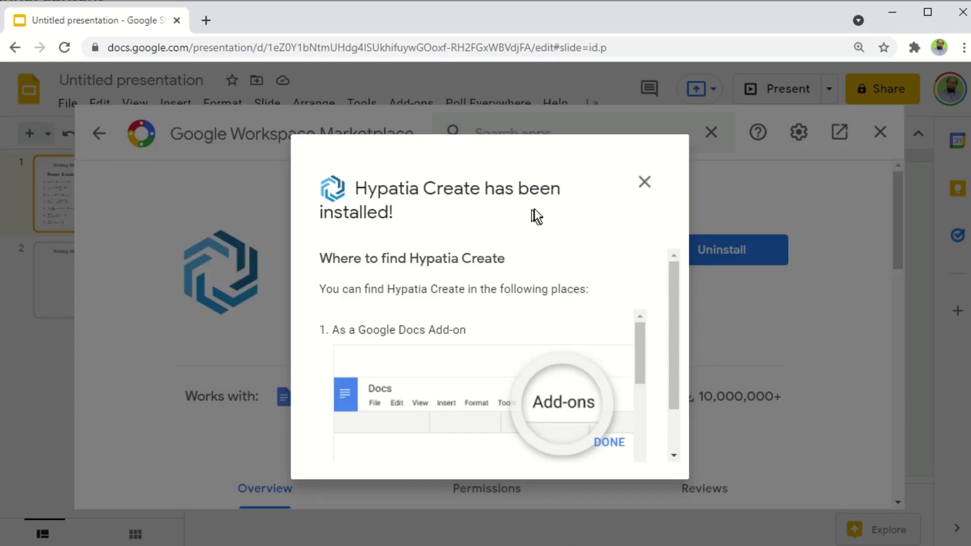
pyautogui.click(645, 183)
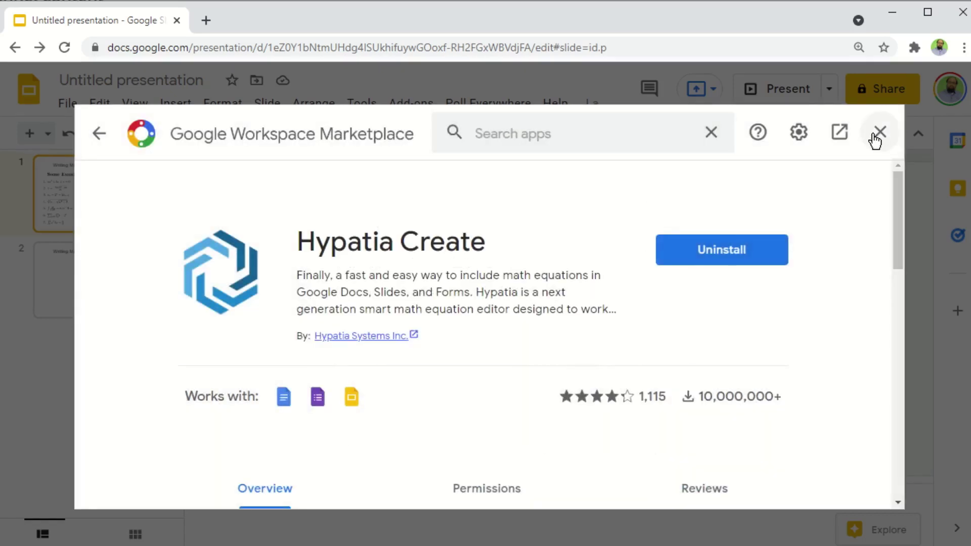
pyautogui.click(879, 133)
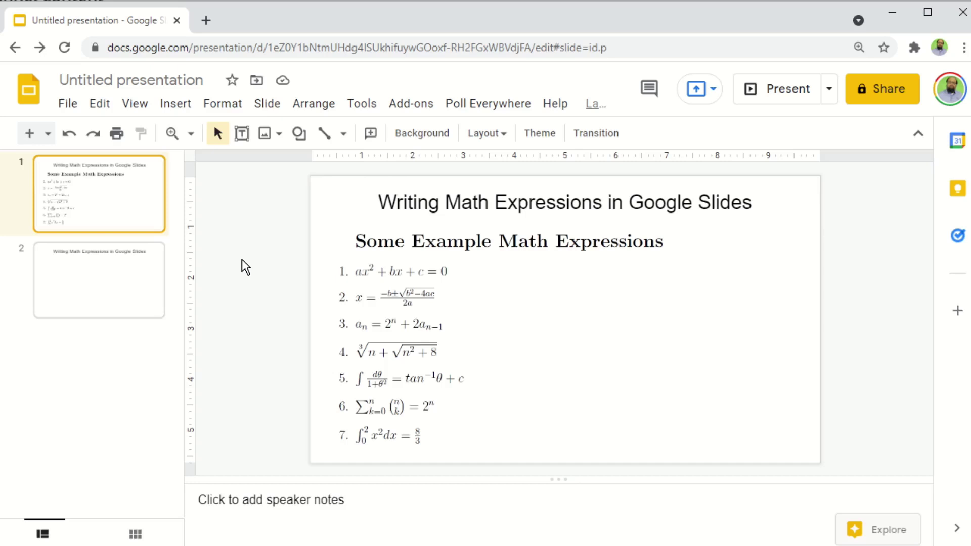
# Step: On slide 2, launch Hypatia Create's Insert/Edit Math editor from the Add-ons menu
pyautogui.click(131, 294)
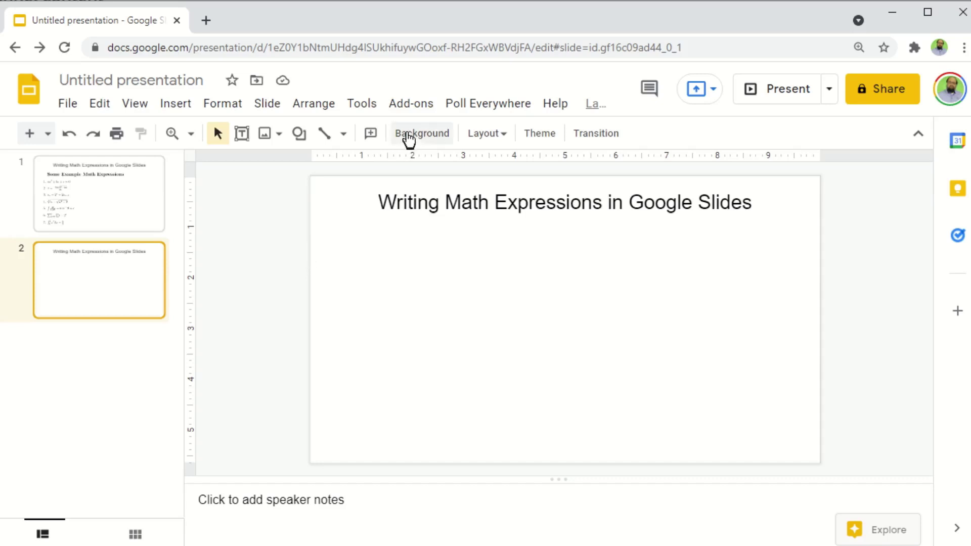
pyautogui.click(411, 105)
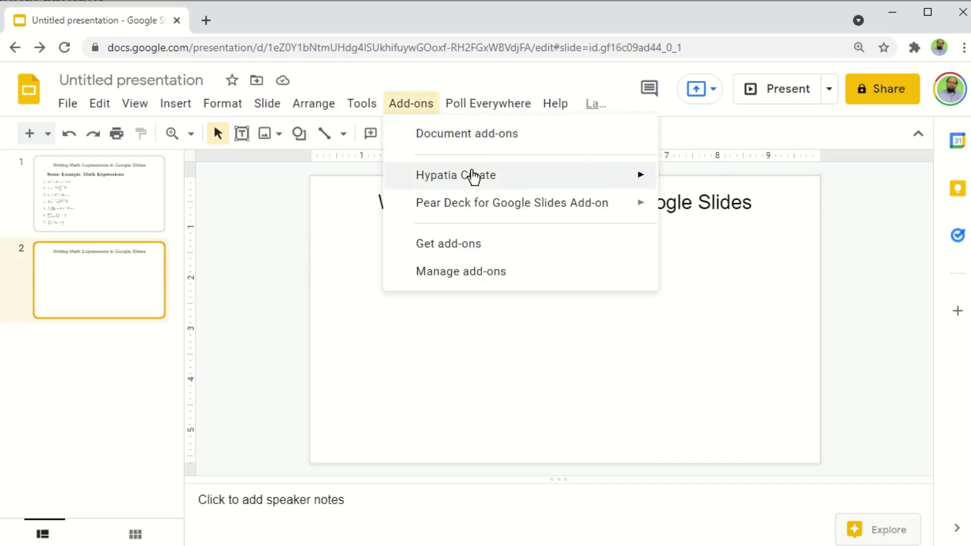
pyautogui.moveTo(473, 176)
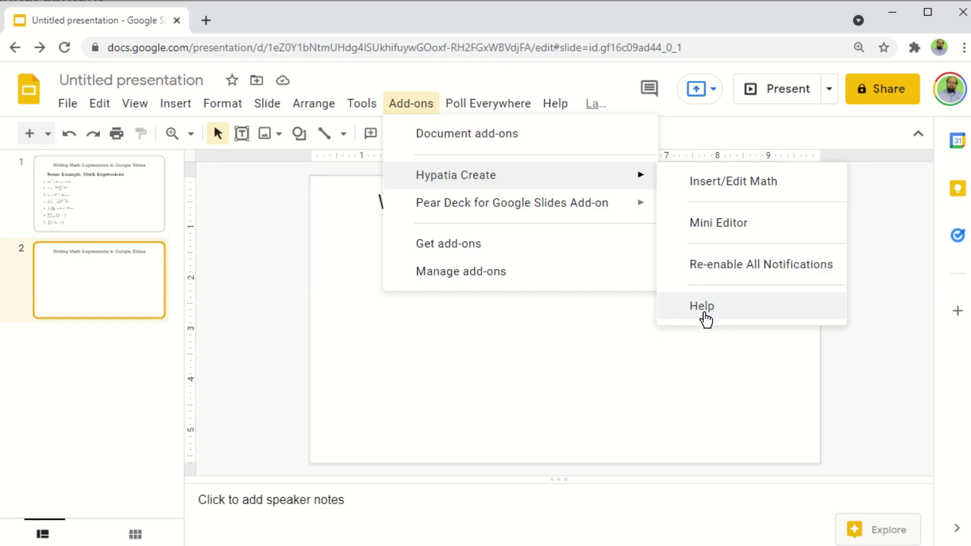
pyautogui.moveTo(223, 104)
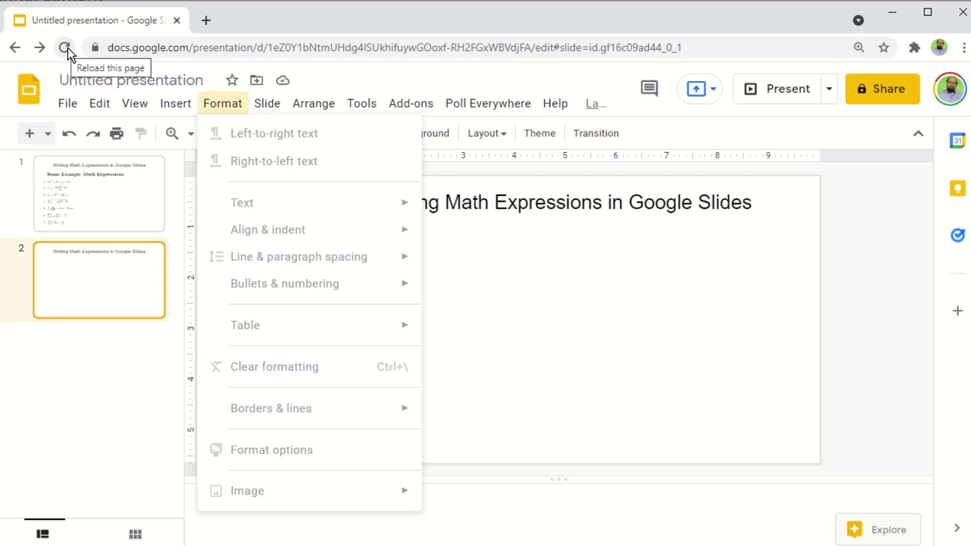
pyautogui.moveTo(411, 103)
pyautogui.moveTo(559, 175)
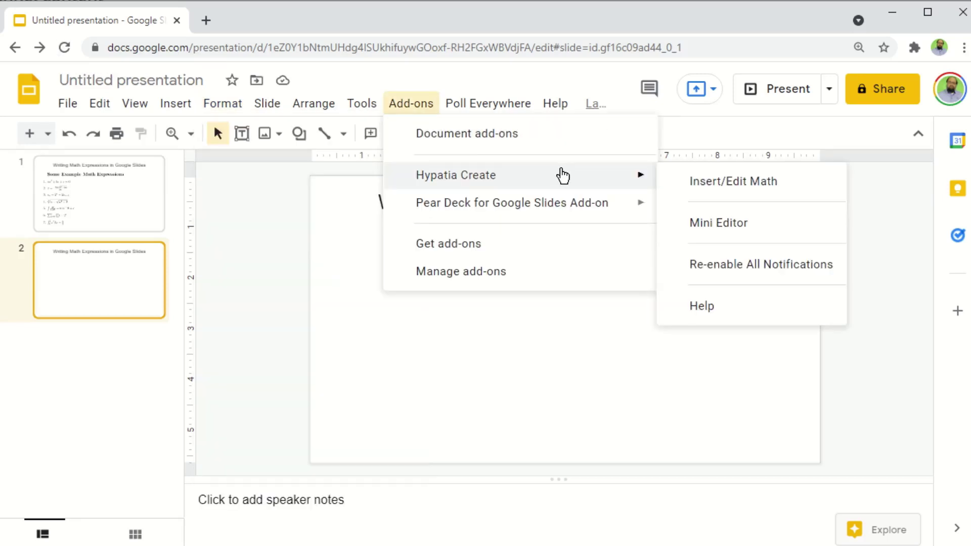
pyautogui.click(723, 182)
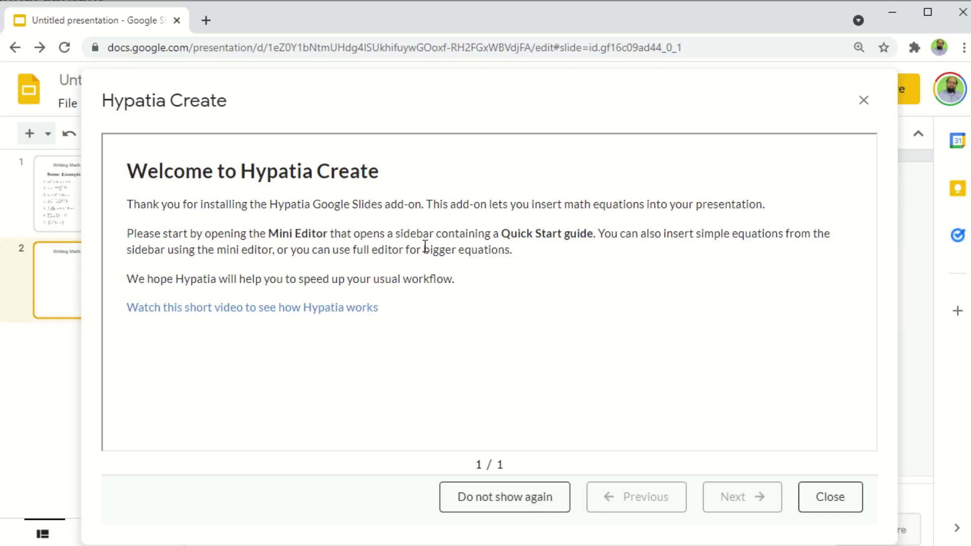
# Step: Close the Hypatia Create welcome dialog
pyautogui.click(829, 498)
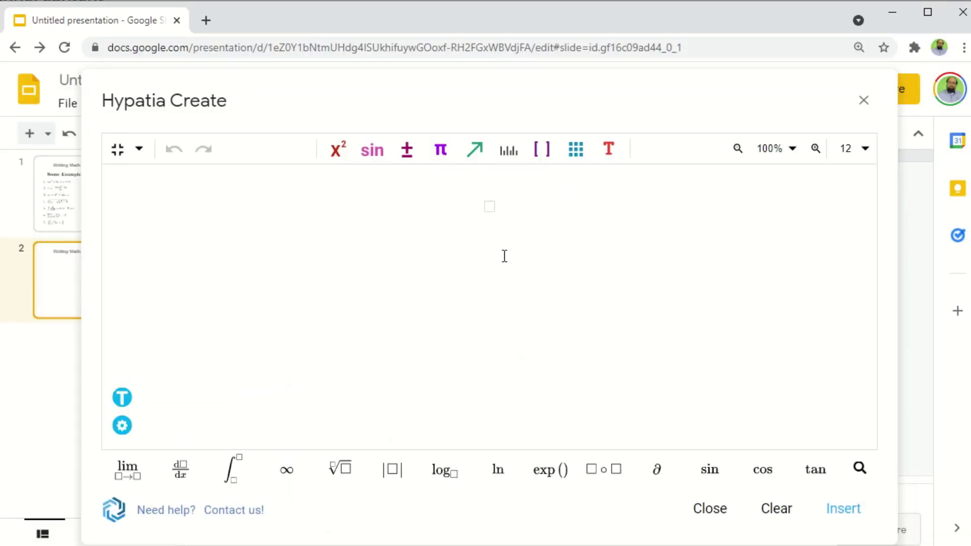
# Step: Typeset ax² + bx + c = 0 in Hypatia, insert it onto slide 2, and close the editor
pyautogui.write('ax')
pyautogui.click(342, 157)
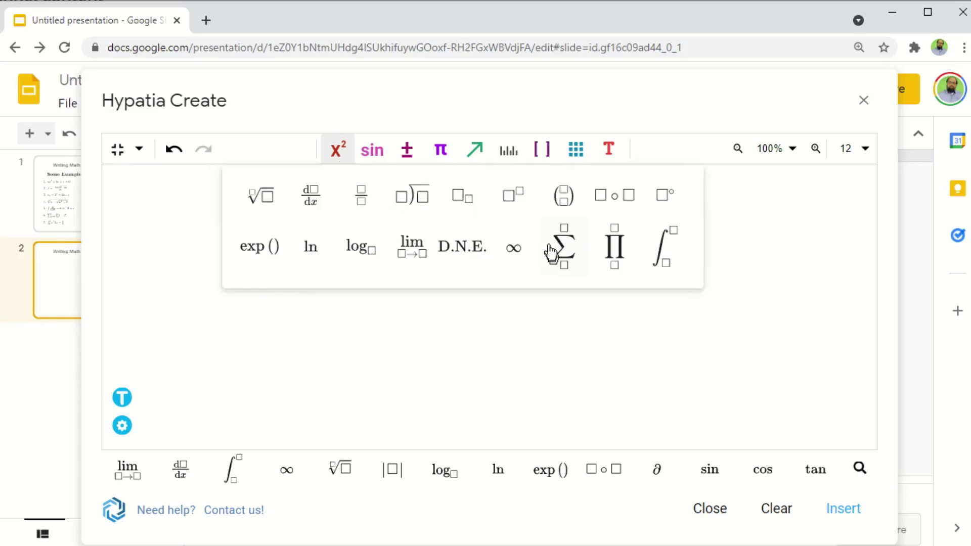
pyautogui.click(513, 200)
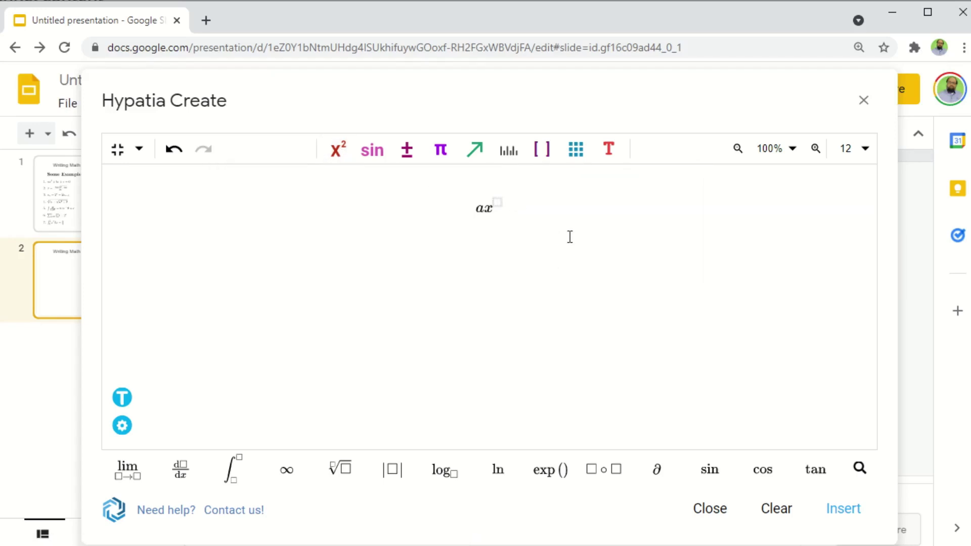
pyautogui.write('2')
pyautogui.press('Right')
pyautogui.write('+ bx + c ')
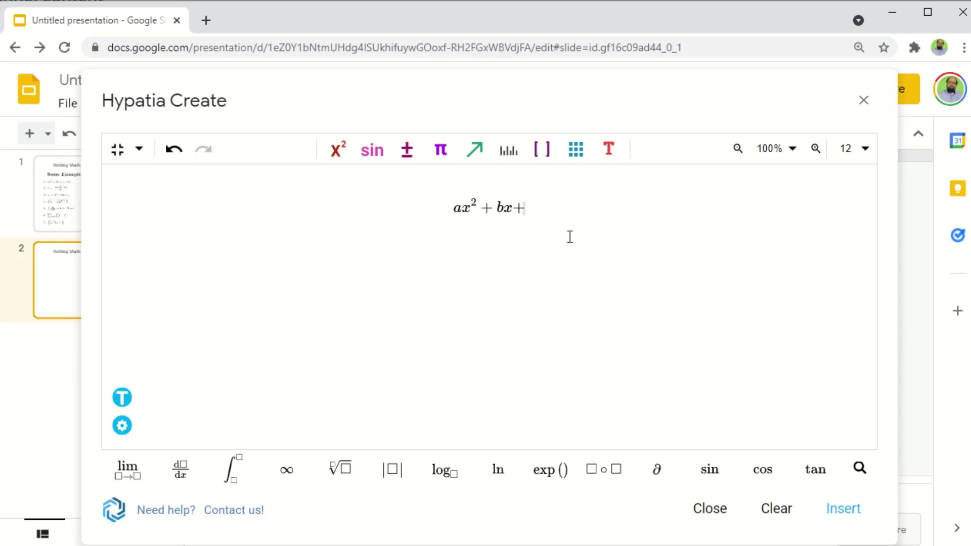
pyautogui.write('= 0')
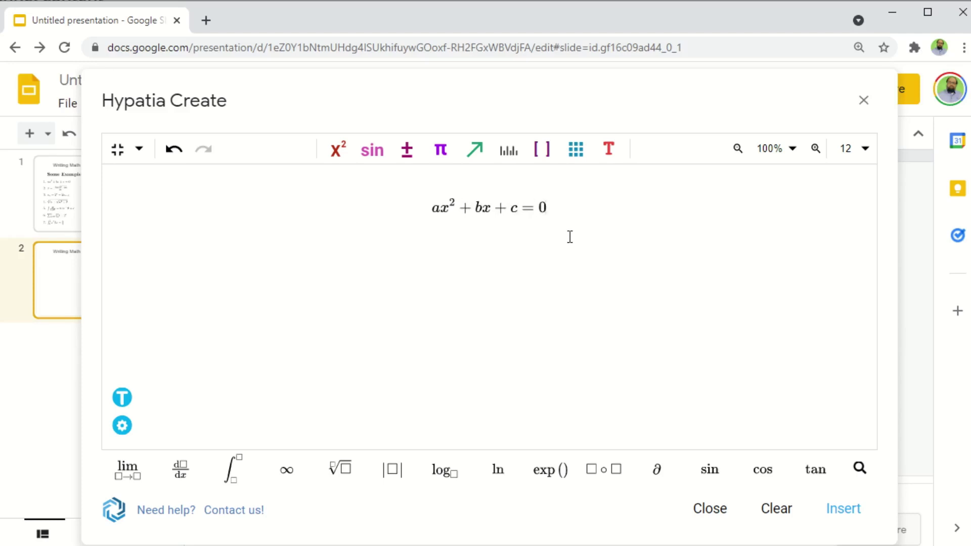
pyautogui.click(843, 516)
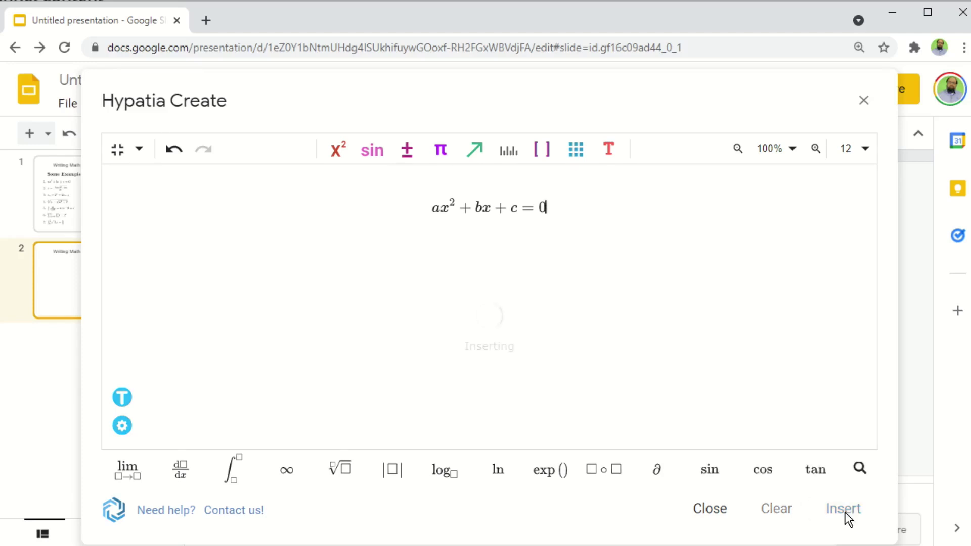
pyautogui.click(863, 100)
# Step: Move the quadratic equation beneath the title and enlarge it, then reopen Hypatia Create from Add-ons
pyautogui.click(655, 347)
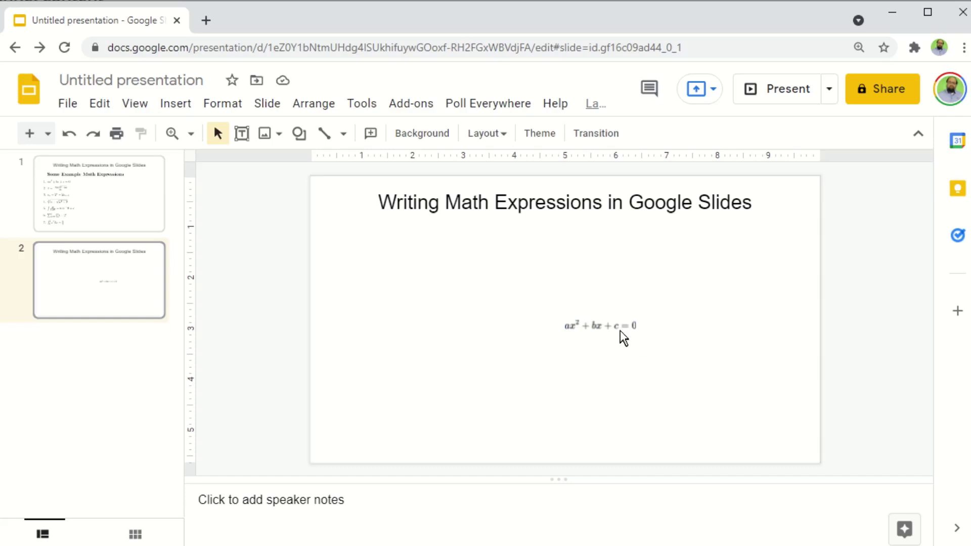
pyautogui.moveTo(615, 327); pyautogui.dragTo(577, 254)
pyautogui.click(741, 306)
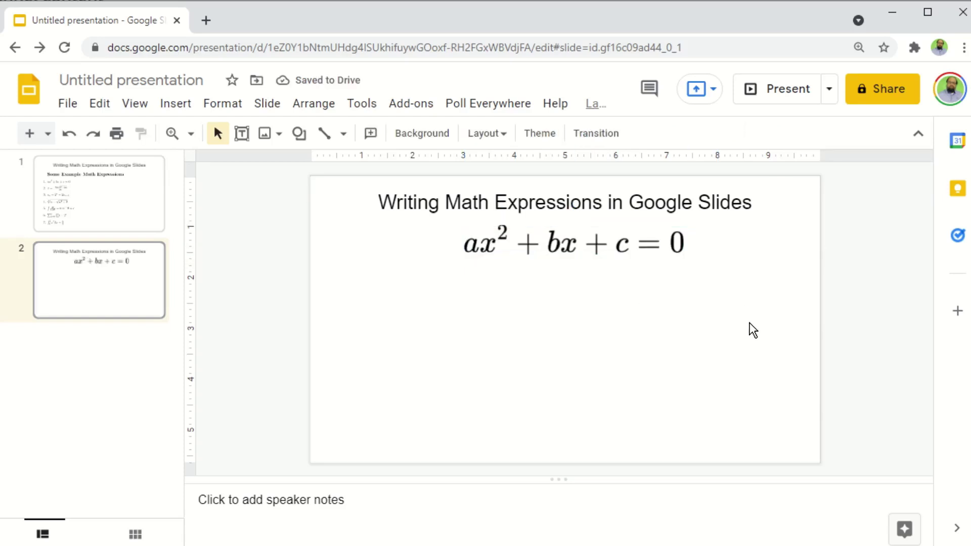
pyautogui.click(412, 105)
pyautogui.moveTo(536, 182)
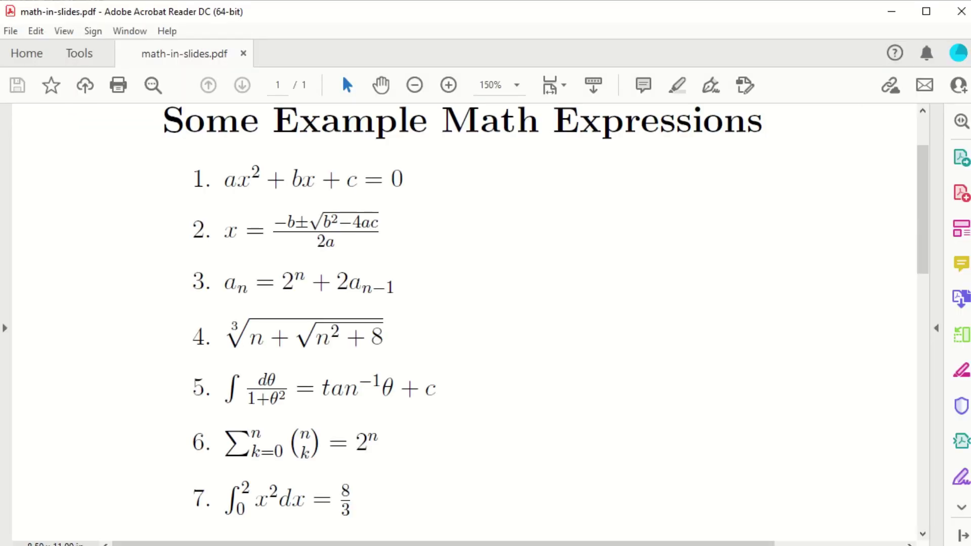
# Step: Begin the quadratic formula as x = a fraction whose numerator starts with −b ±
pyautogui.hotkey('alt', 'Tab')
pyautogui.write('x=')
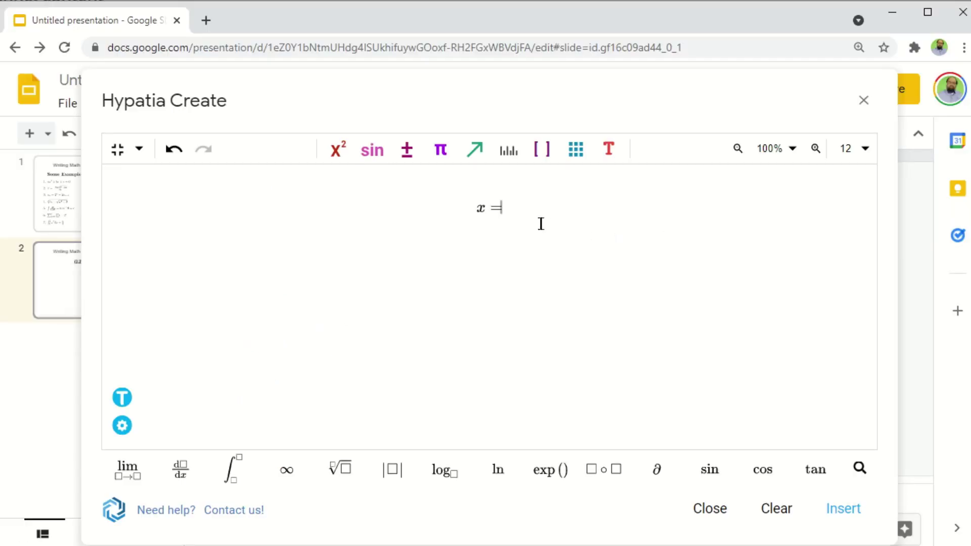
pyautogui.click(337, 151)
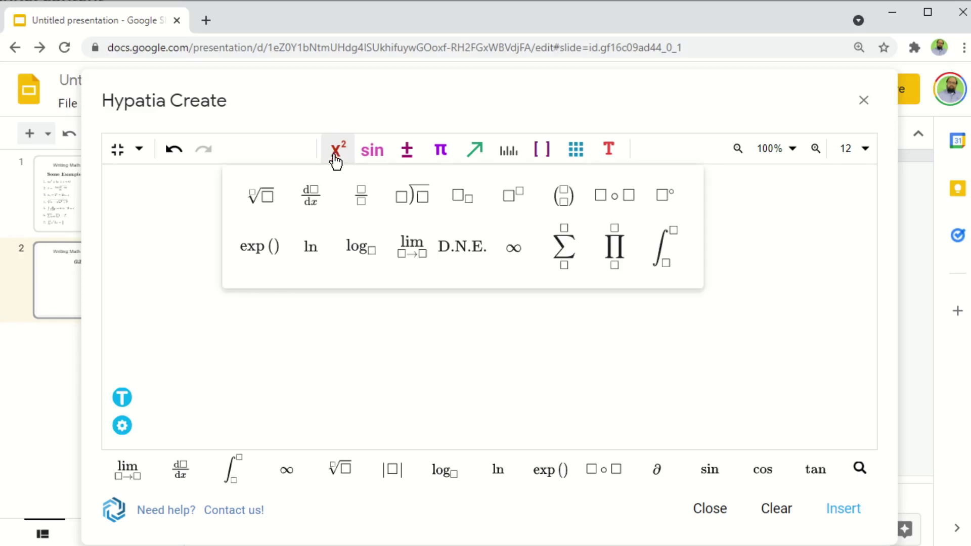
pyautogui.click(353, 205)
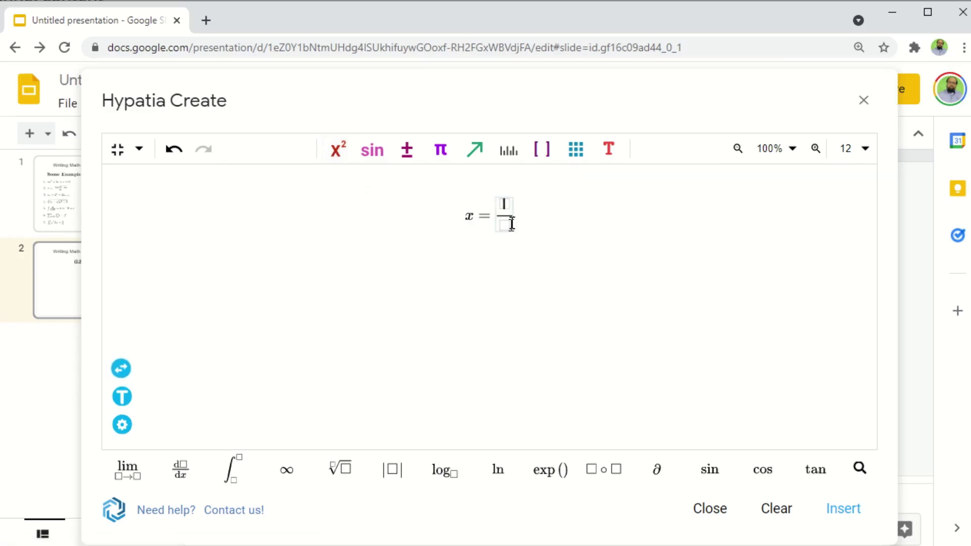
pyautogui.write('-b')
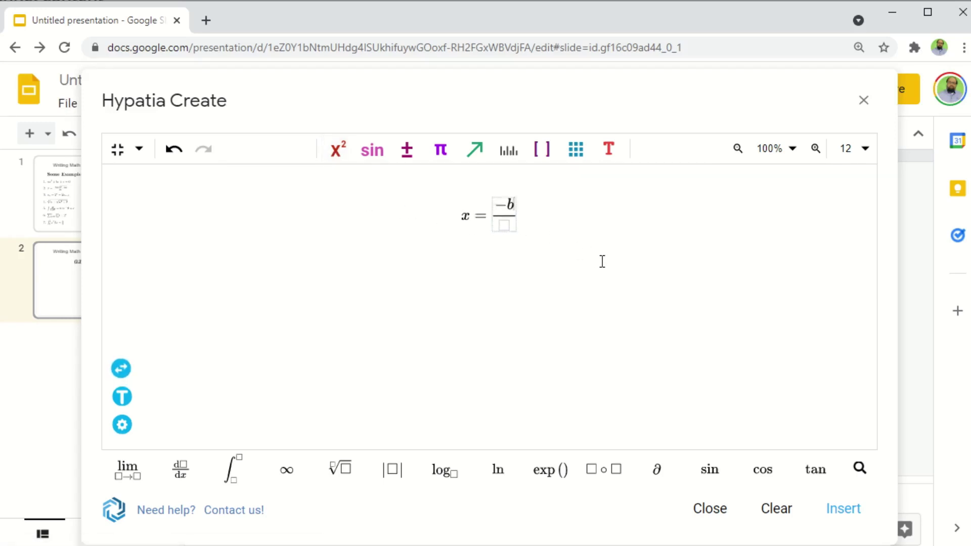
pyautogui.click(409, 149)
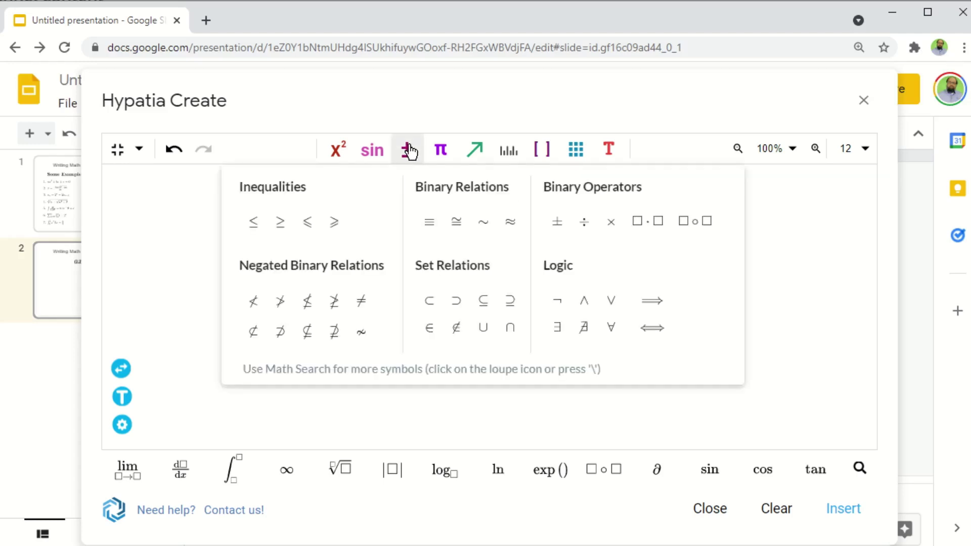
pyautogui.click(557, 221)
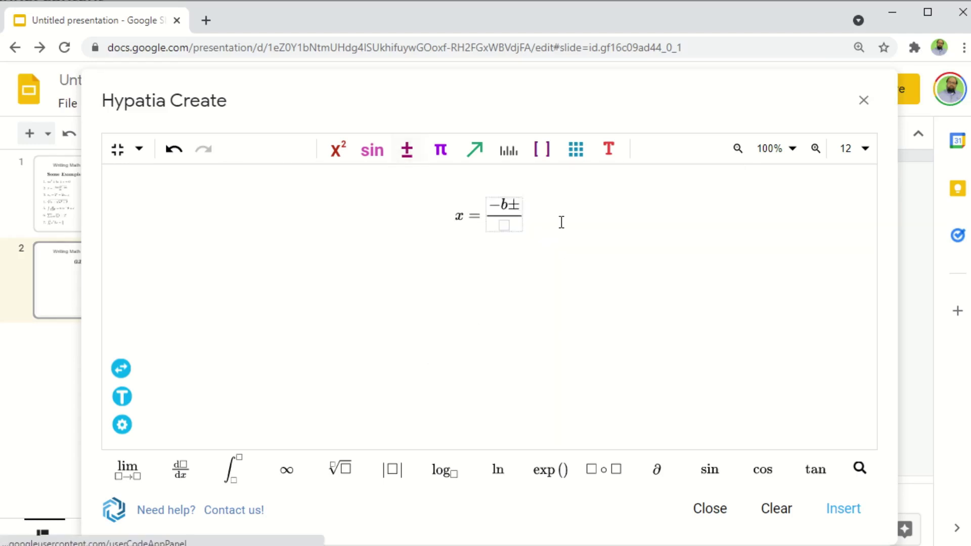
# Step: Add √(b²−4ac) to the numerator and 2a as the denominator, then insert the formula
pyautogui.click(341, 478)
pyautogui.write('b')
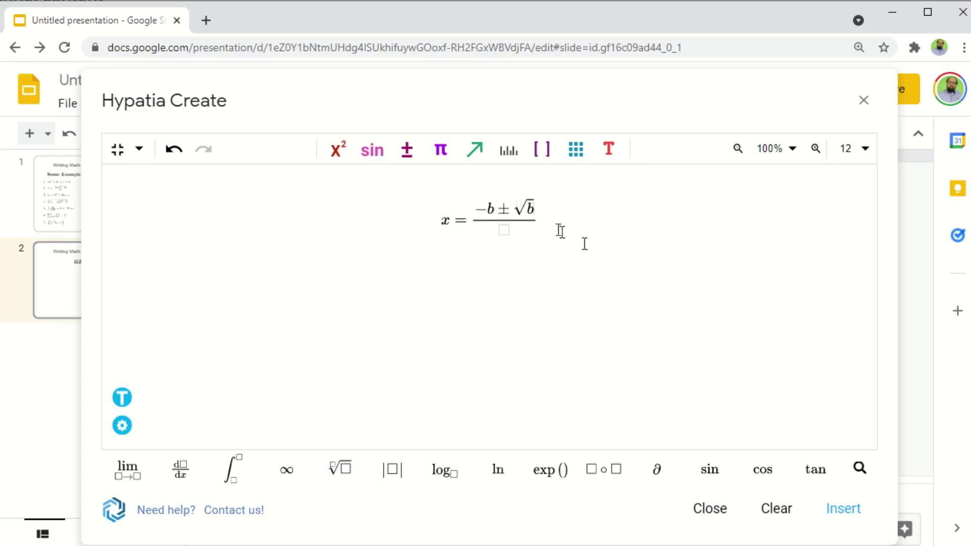
pyautogui.click(339, 154)
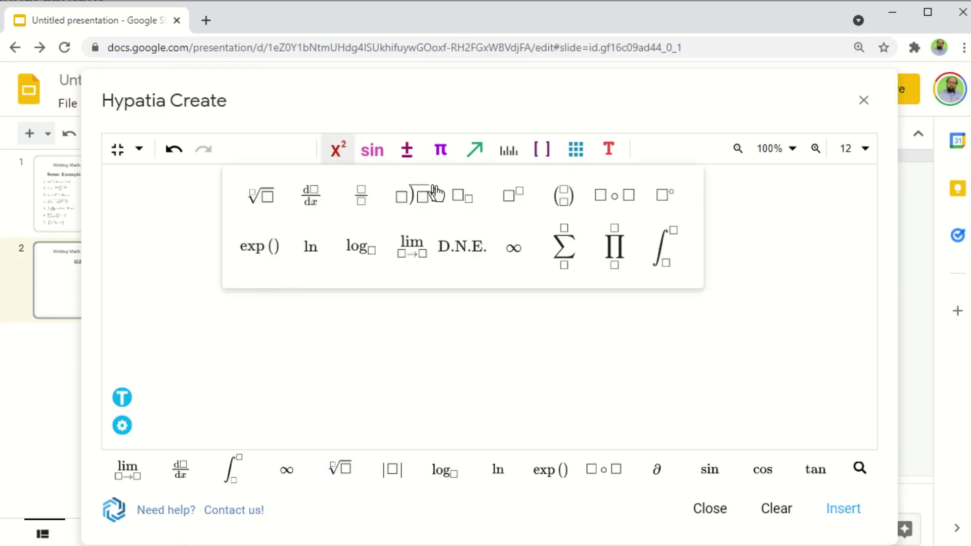
pyautogui.click(515, 197)
pyautogui.write('2')
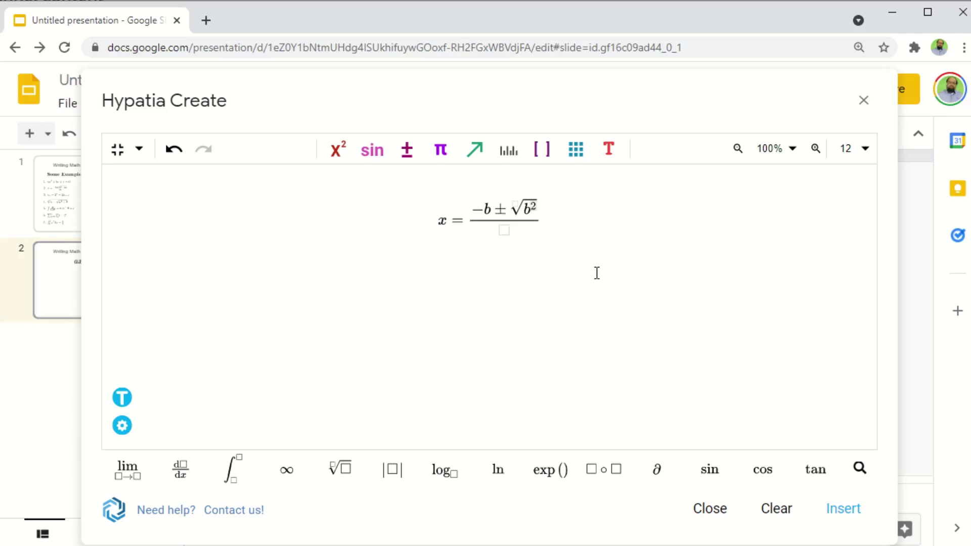
pyautogui.press('Right')
pyautogui.write('-4')
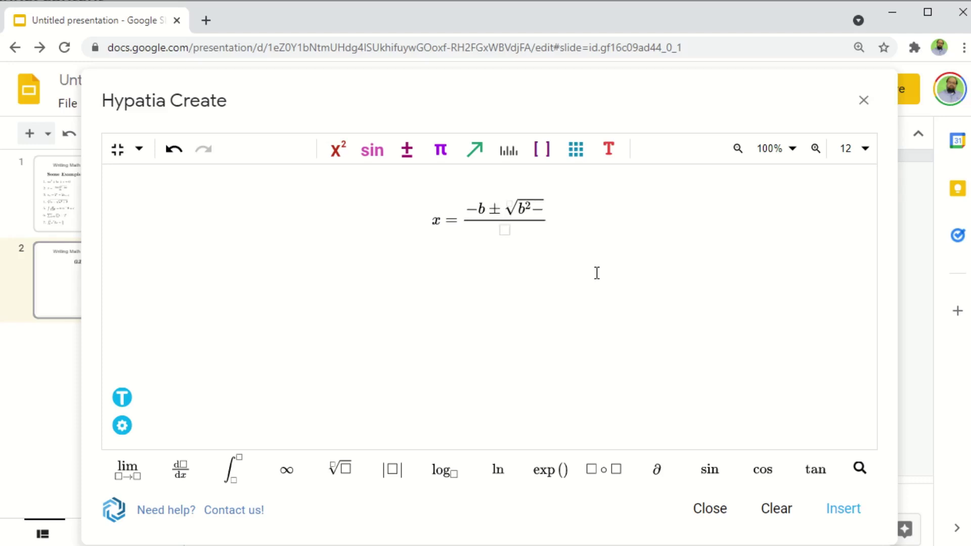
pyautogui.write('ac')
pyautogui.press('Down')
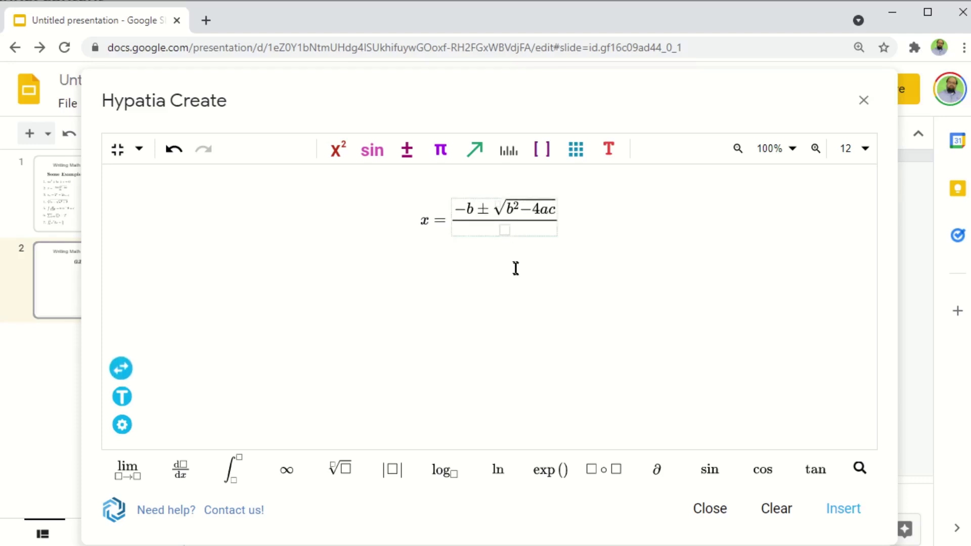
pyautogui.write('2a')
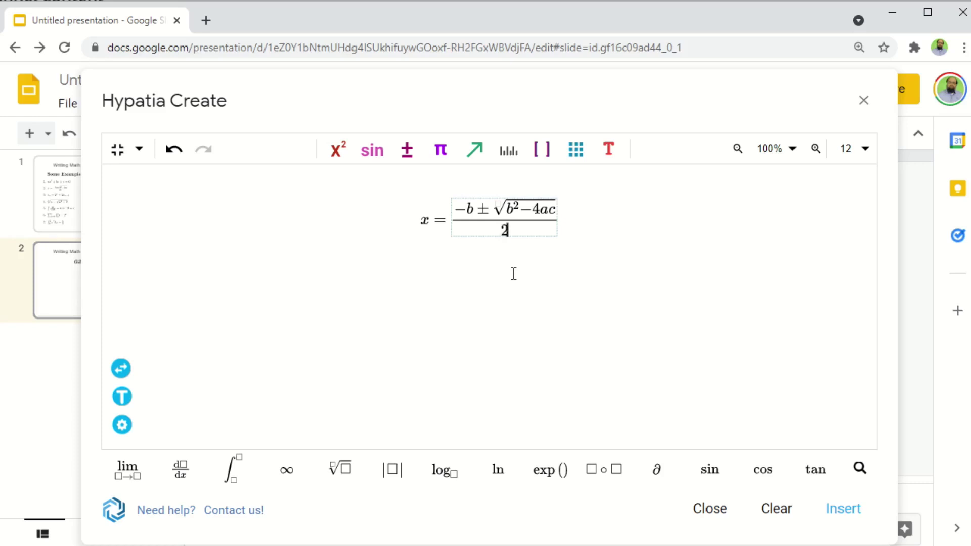
pyautogui.click(853, 510)
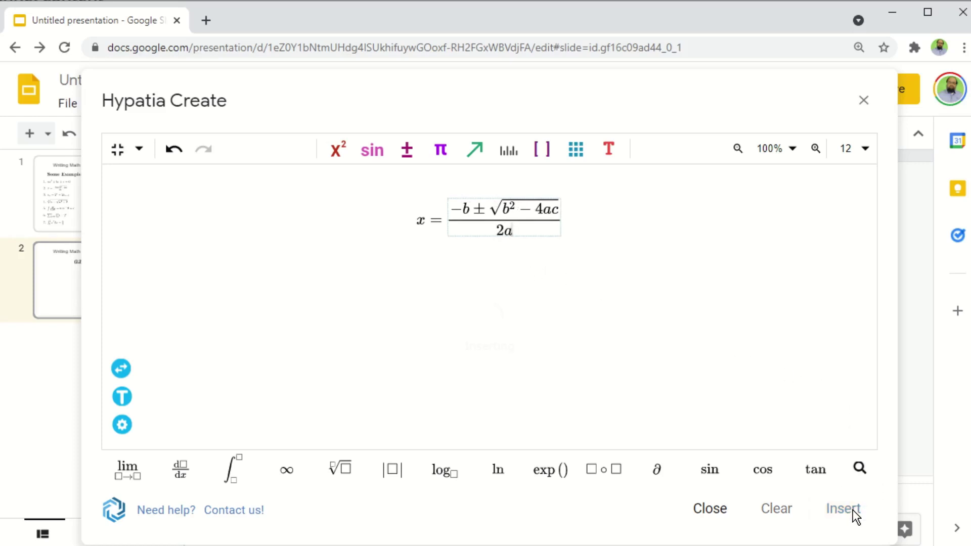
# Step: Place the enlarged quadratic formula directly below ax² + bx + c = 0, then switch to the reference PDF
pyautogui.click(863, 101)
pyautogui.moveTo(628, 327); pyautogui.dragTo(687, 297)
pyautogui.click(766, 366)
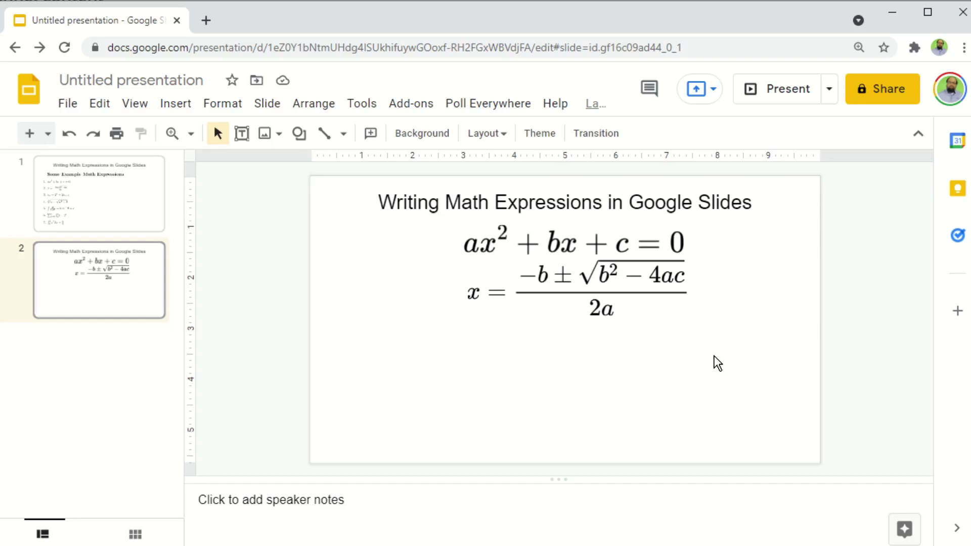
pyautogui.hotkey('alt', 'Tab')
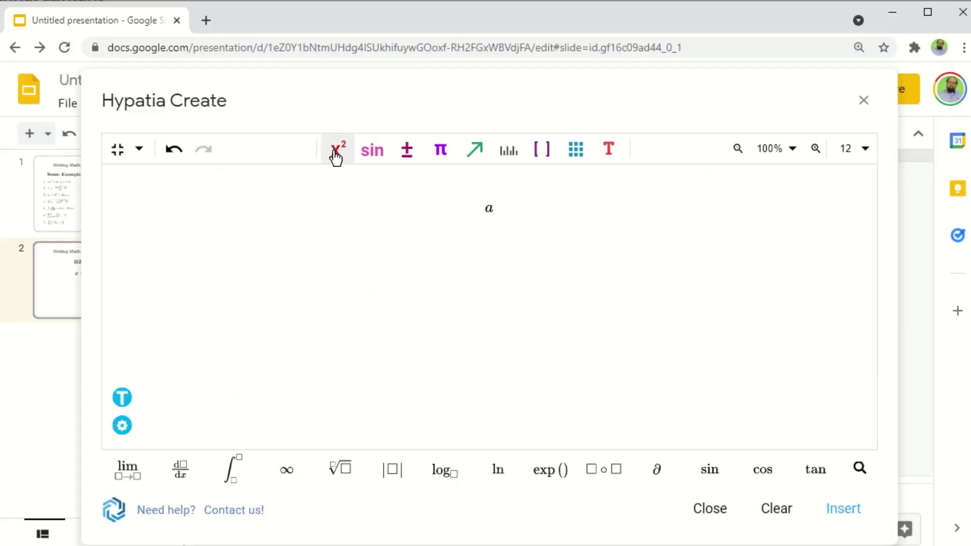
# Step: Enter aₙ = 2ⁿ in the Hypatia editor with the subscript and superscript templates
pyautogui.click(335, 152)
pyautogui.click(460, 197)
pyautogui.write('1')
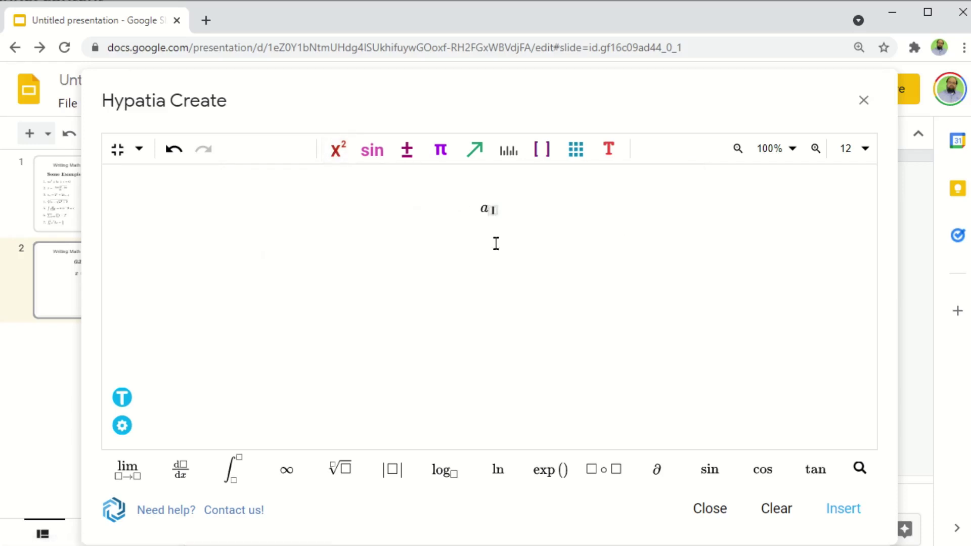
pyautogui.press('BackSpace')
pyautogui.write('n')
pyautogui.press('Right')
pyautogui.write('=')
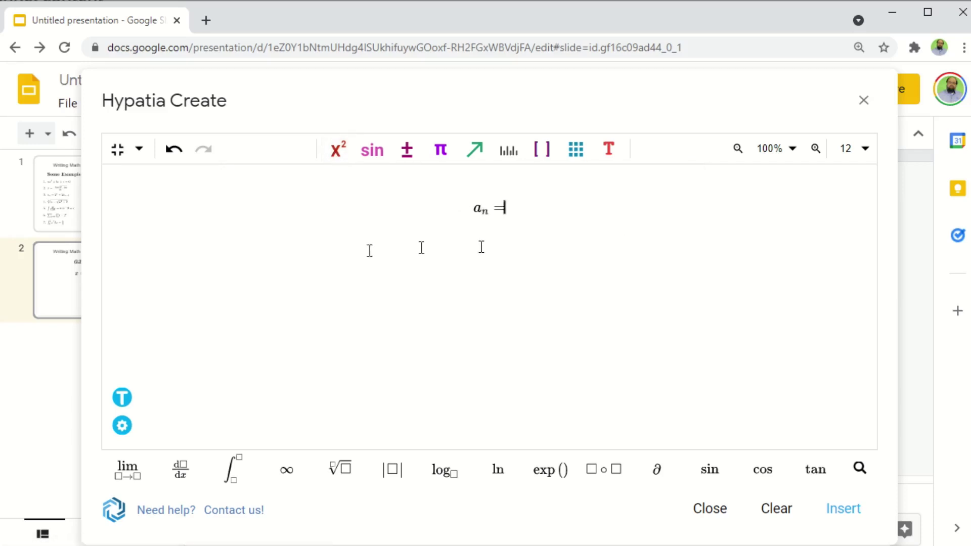
pyautogui.write('2')
pyautogui.click(335, 152)
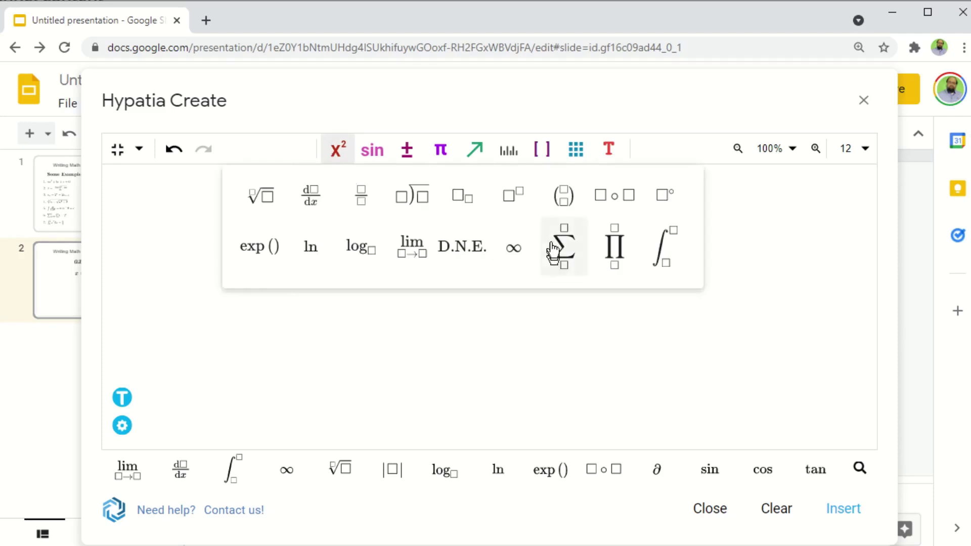
pyautogui.click(519, 198)
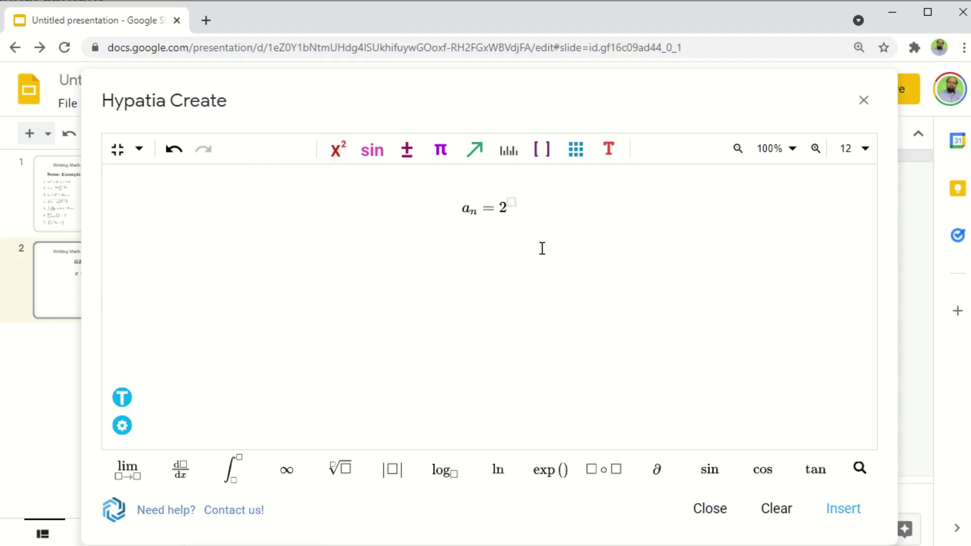
pyautogui.write('n')
pyautogui.press('Right')
# Step: Complete the recurrence with + 2aₙ₋₁ and insert it onto slide 2
pyautogui.write('+2a')
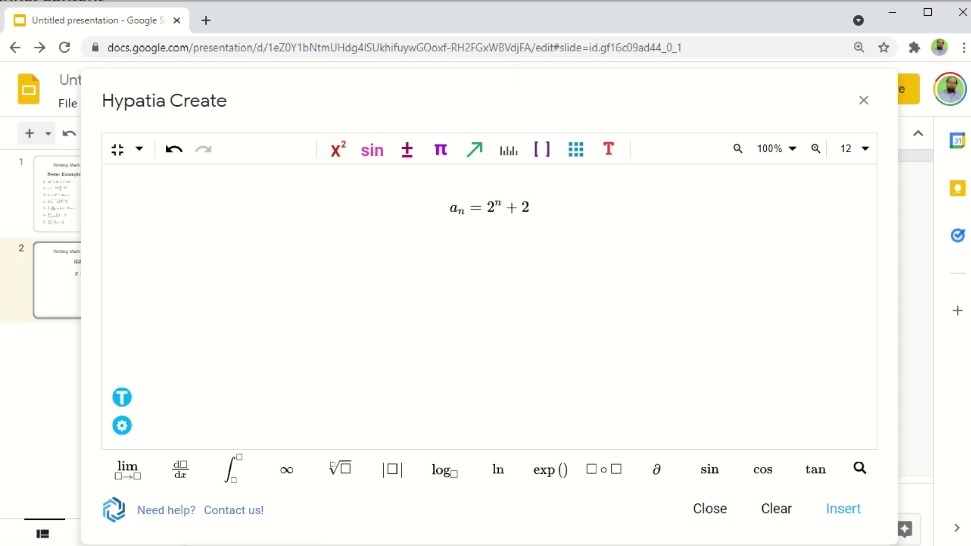
pyautogui.click(335, 155)
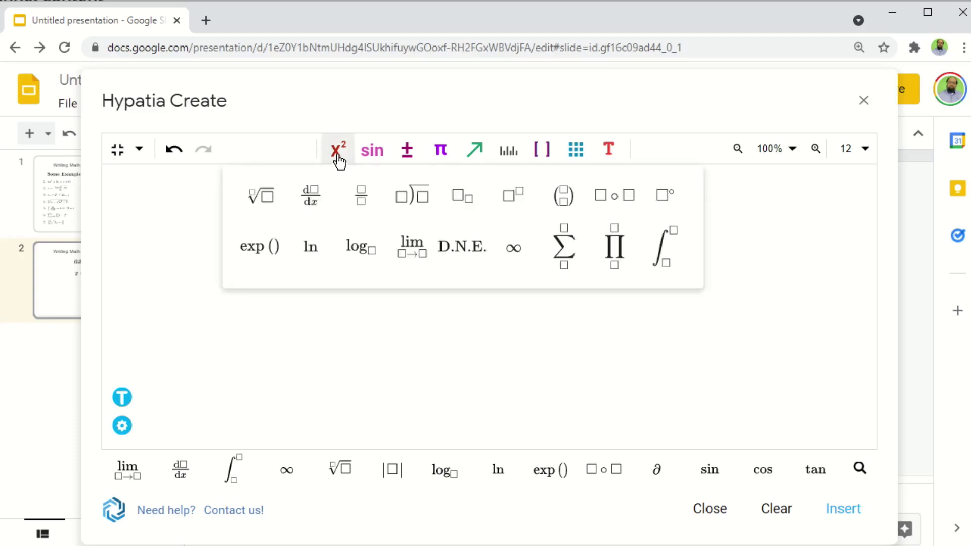
pyautogui.click(461, 196)
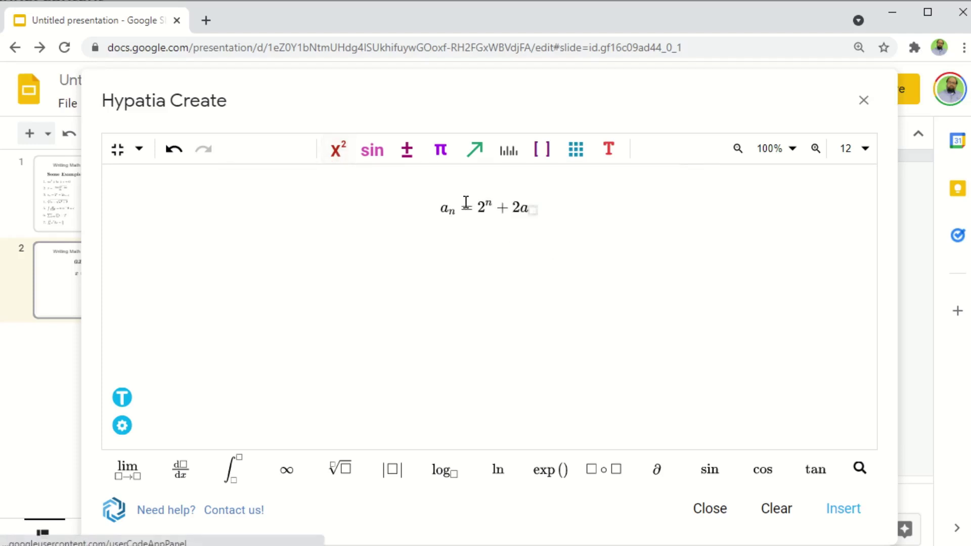
pyautogui.write('n-1')
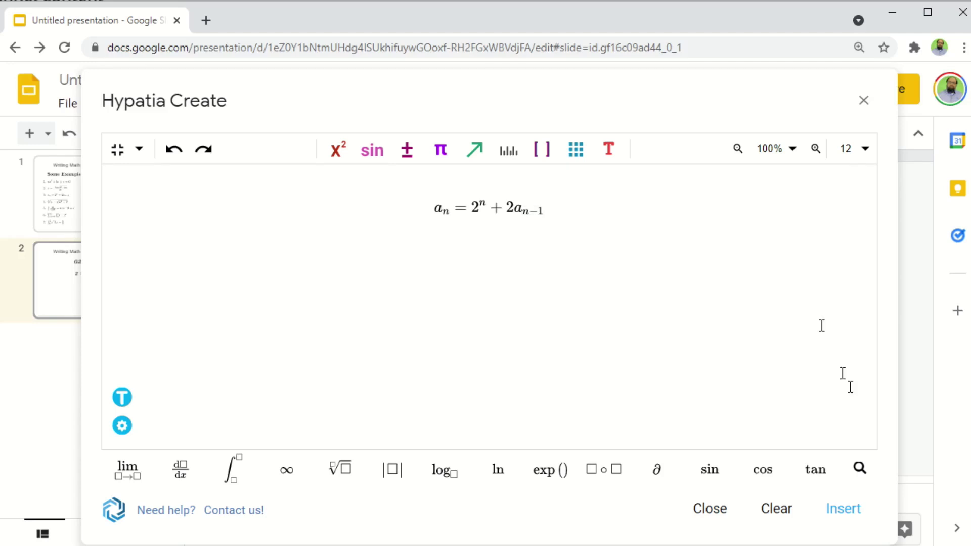
pyautogui.click(854, 508)
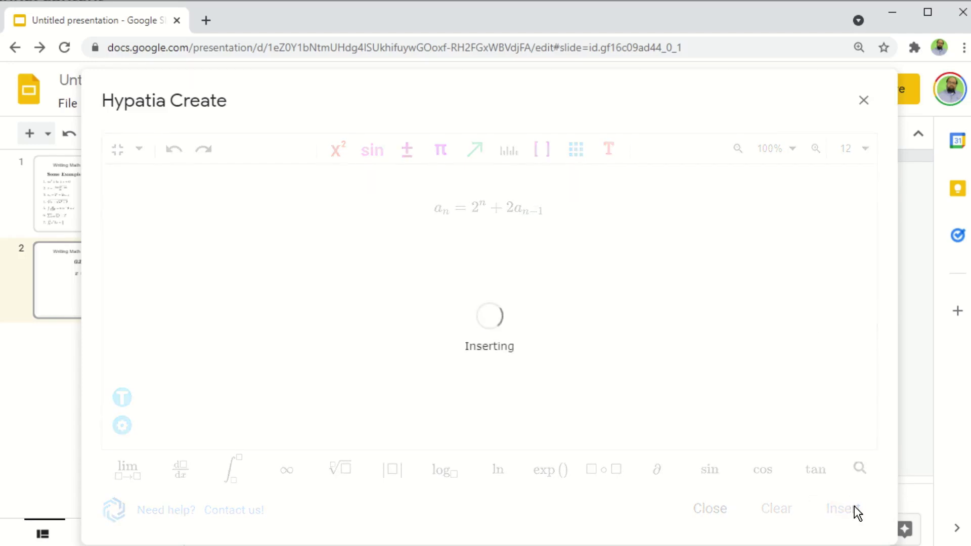
pyautogui.click(747, 390)
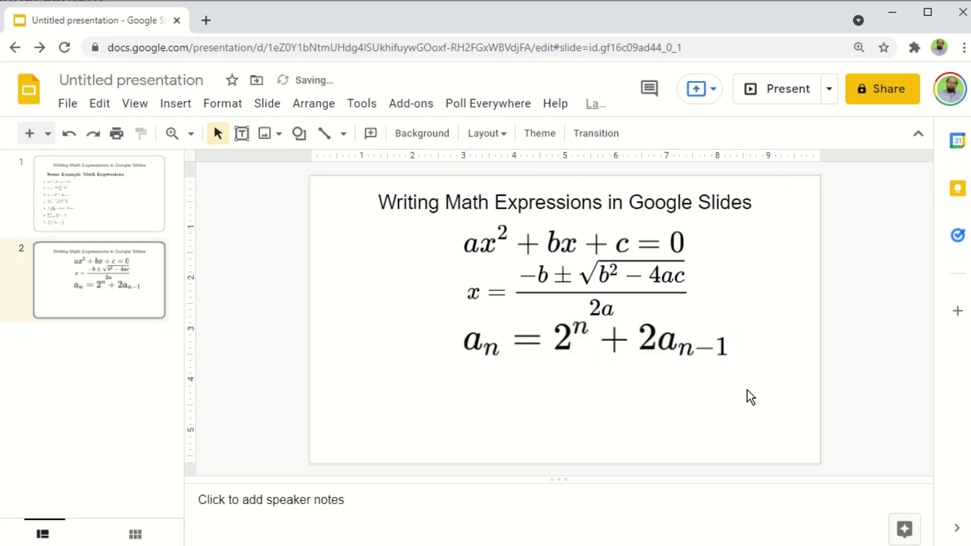
# Step: Add a new slide after slide 2 and delete its title and subtitle placeholders
pyautogui.rightClick(122, 363)
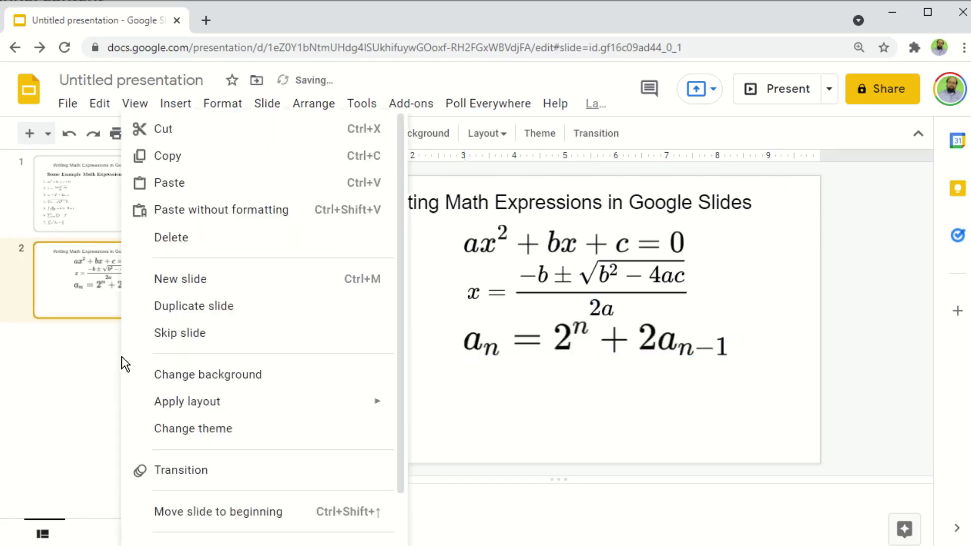
pyautogui.click(199, 279)
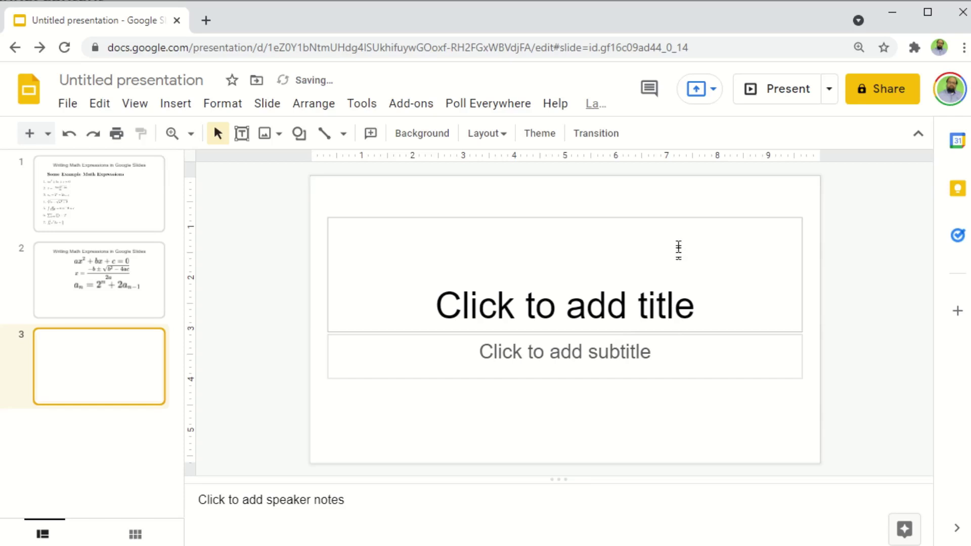
pyautogui.click(685, 225)
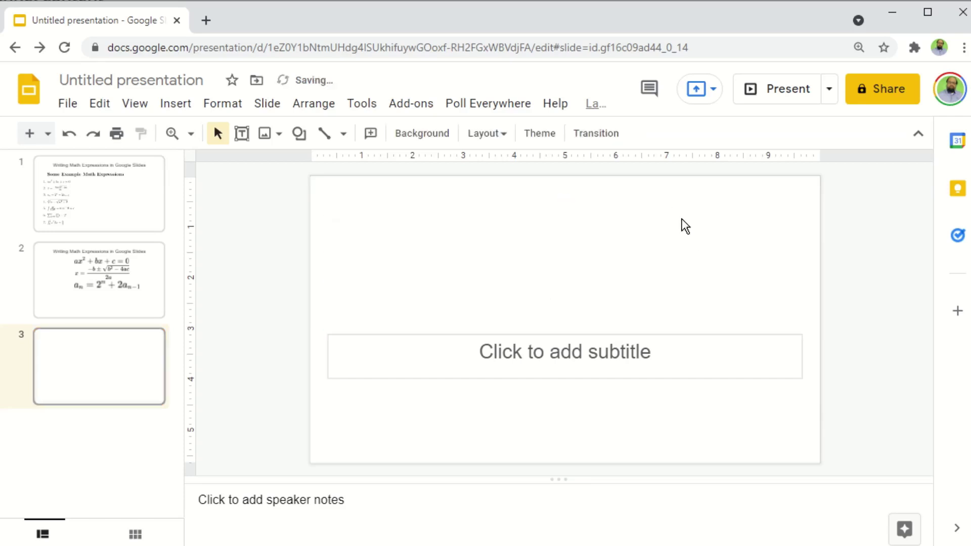
pyautogui.click(646, 335)
pyautogui.press('Delete')
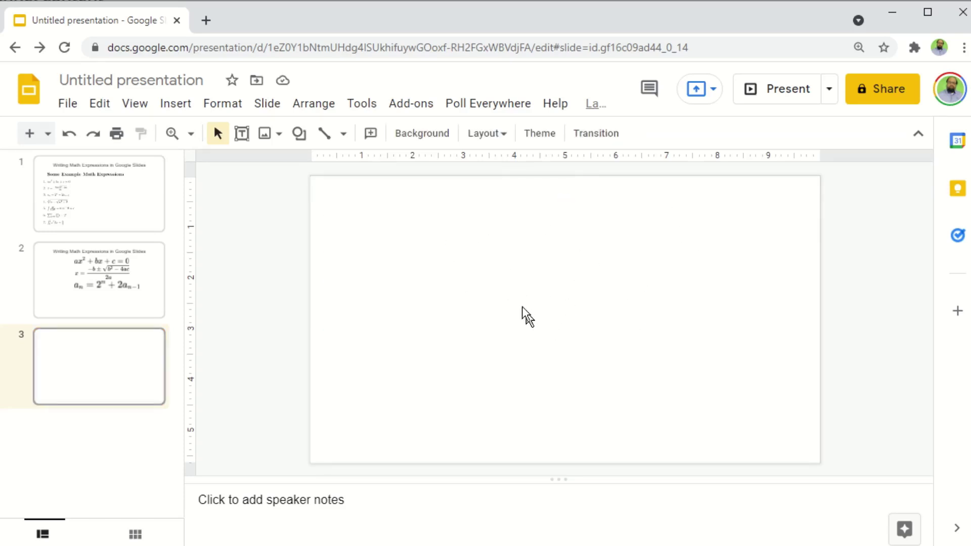
# Step: Launch Hypatia Create's Insert/Edit Math editor from Add-ons
pyautogui.click(410, 104)
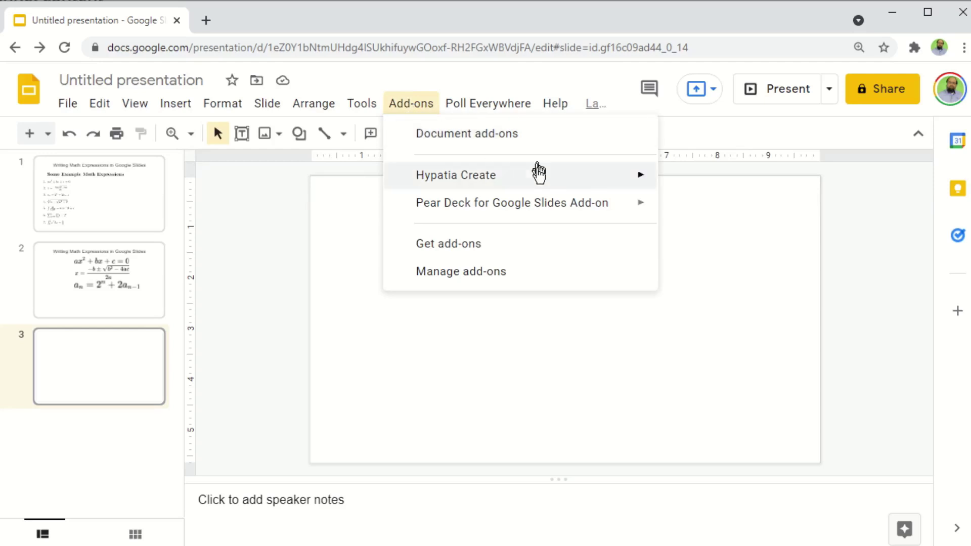
pyautogui.moveTo(547, 183)
pyautogui.click(713, 187)
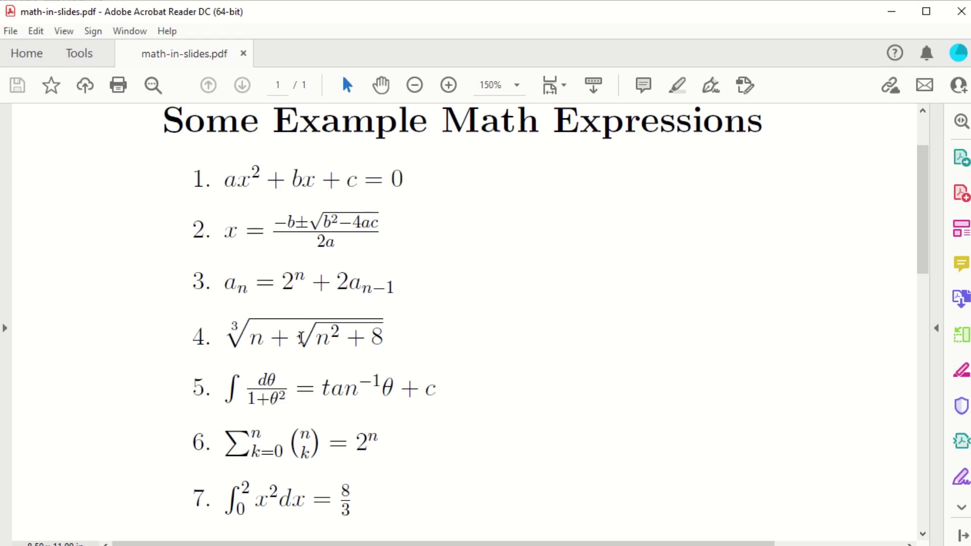
# Step: Inspect the inner root of expression 4 in the PDF, then start the equation with a cube root
pyautogui.moveTo(301, 337); pyautogui.dragTo(390, 340)
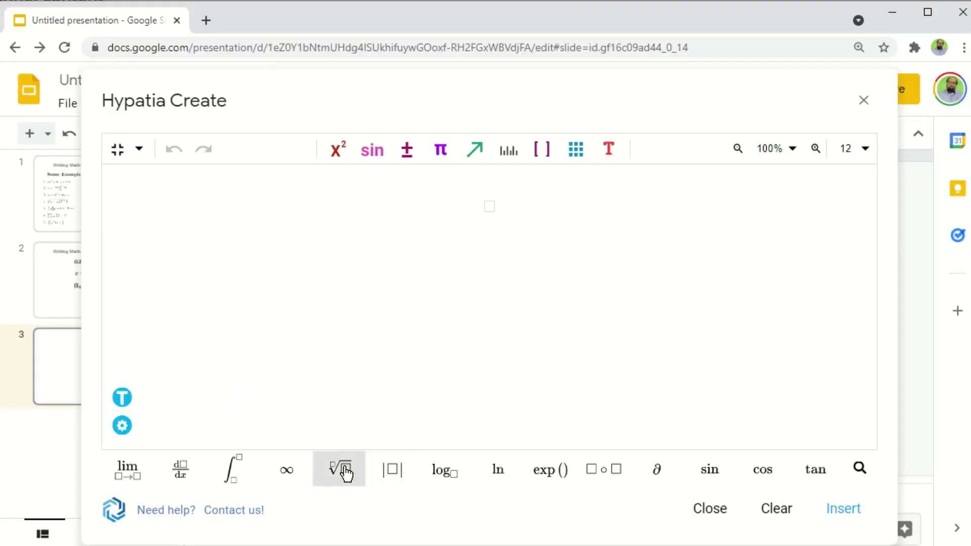
pyautogui.click(346, 473)
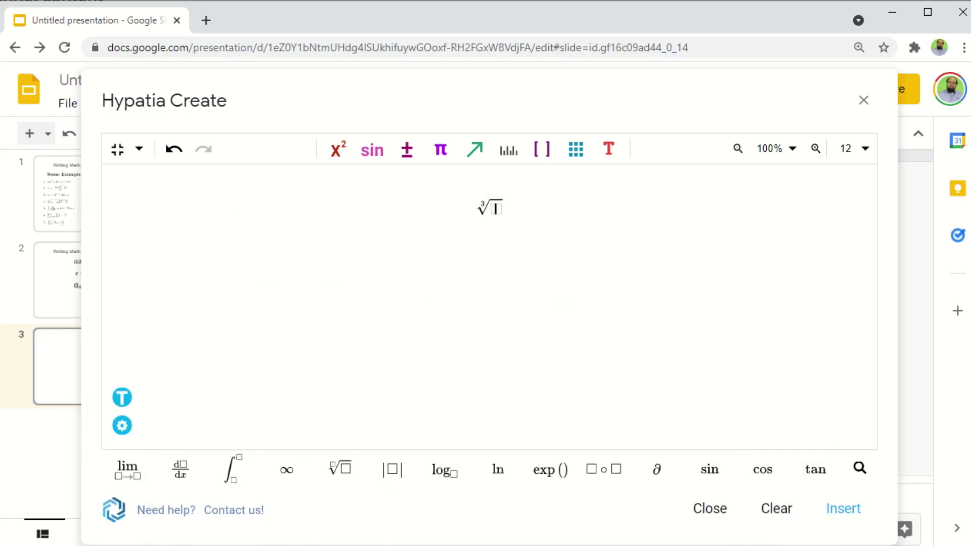
# Step: Fill the cube root with n + √(n² + 8)
pyautogui.write('n+')
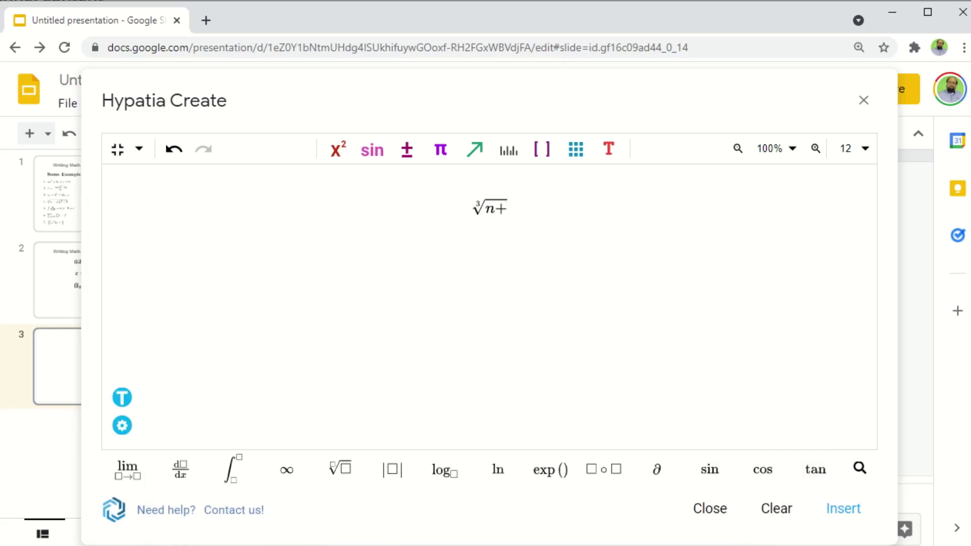
pyautogui.click(351, 479)
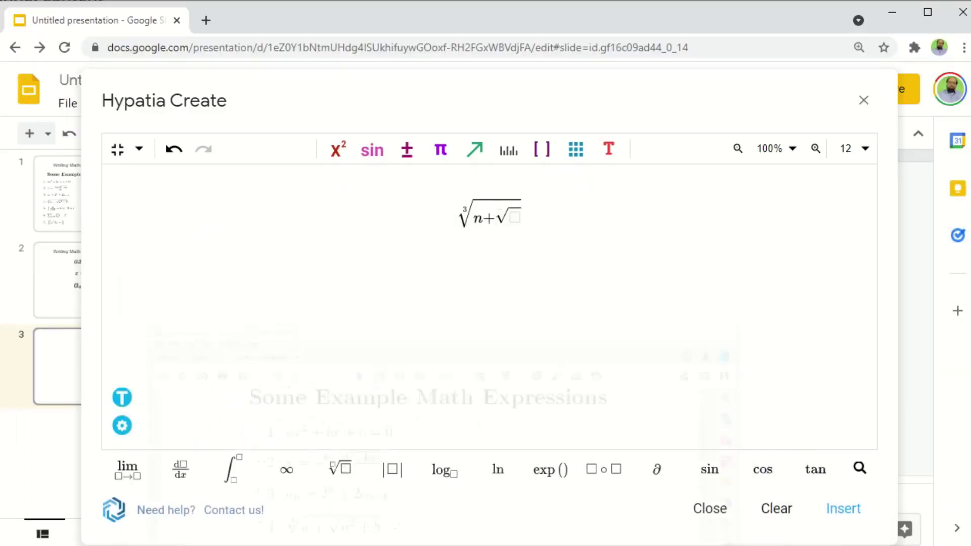
pyautogui.write('1')
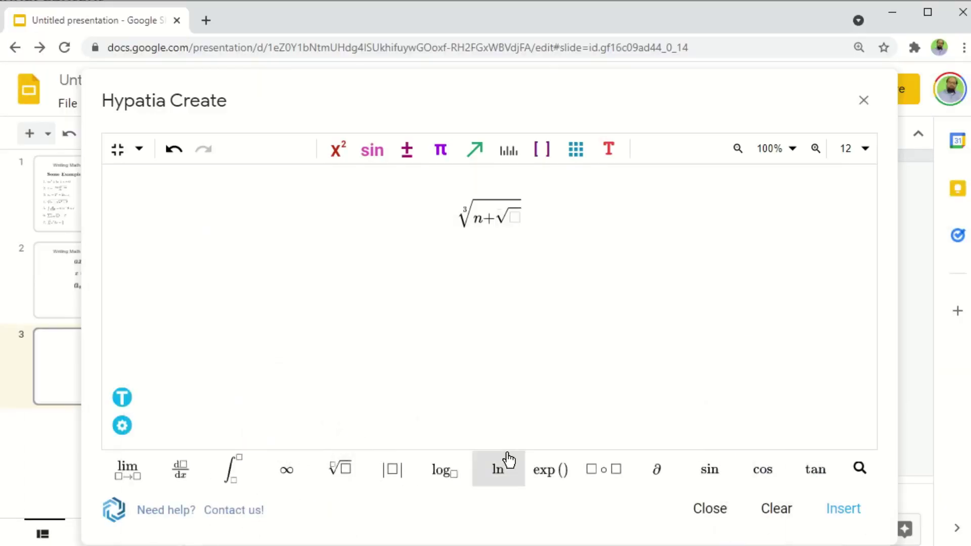
pyautogui.write('n')
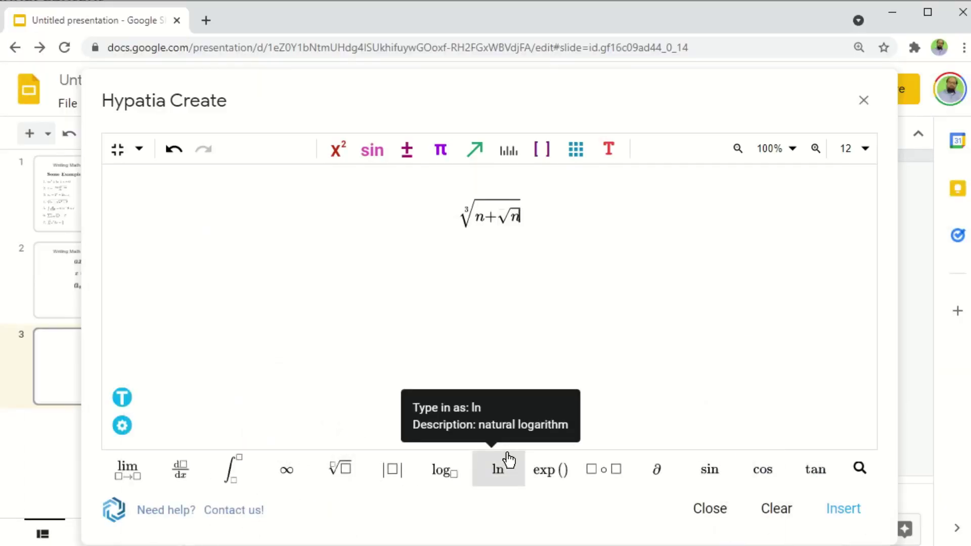
pyautogui.click(338, 154)
pyautogui.click(513, 194)
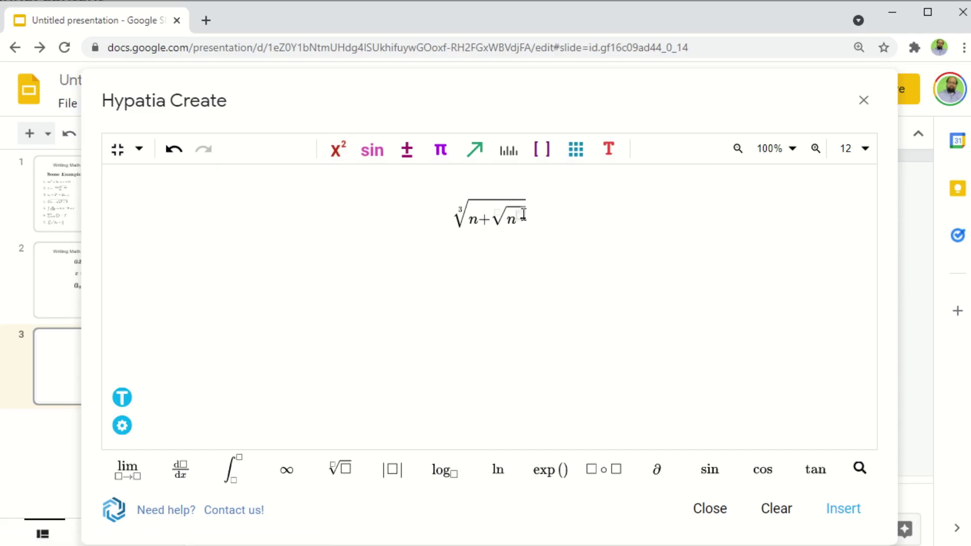
pyautogui.write('2')
pyautogui.press('Right')
pyautogui.write('+')
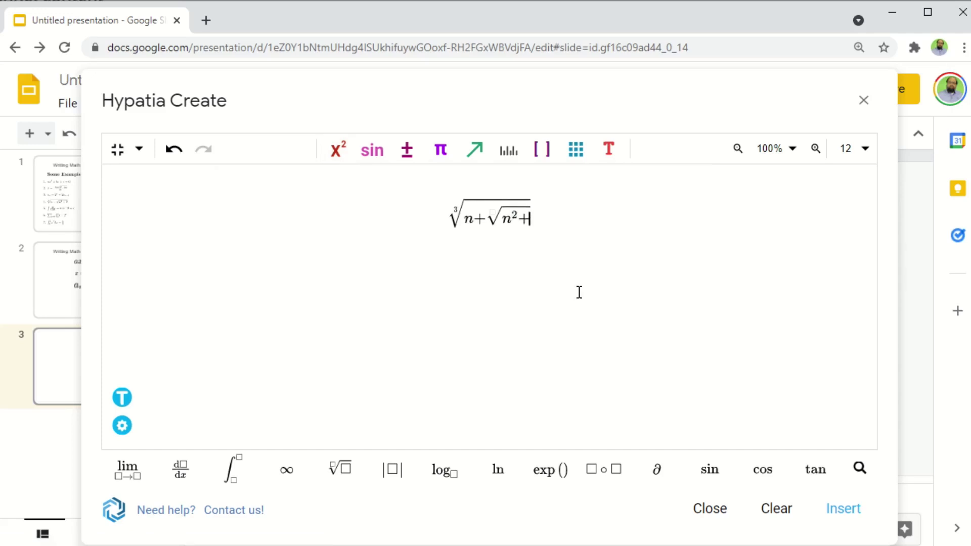
pyautogui.write('8')
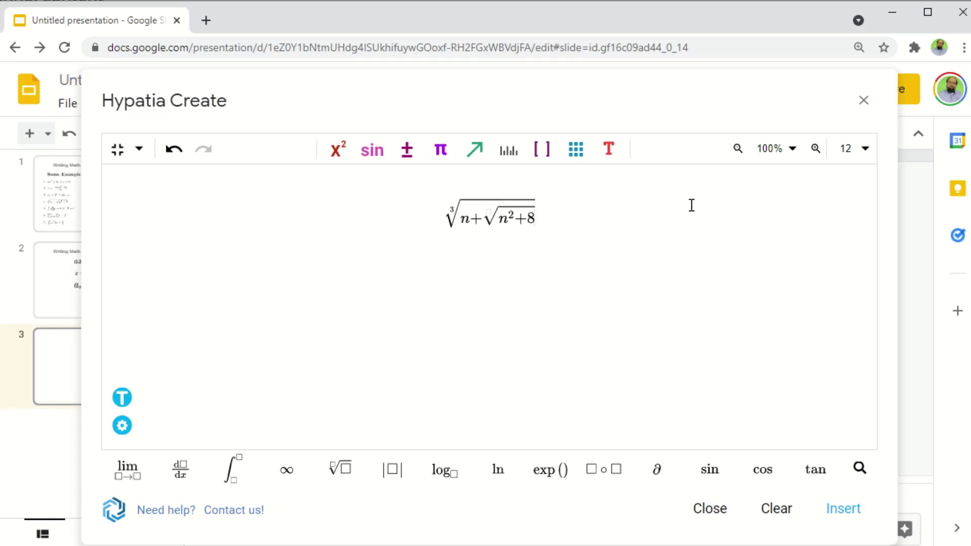
# Step: Check the reference PDF, then start the next equation with an integral sign
pyautogui.hotkey('alt', 'Tab')
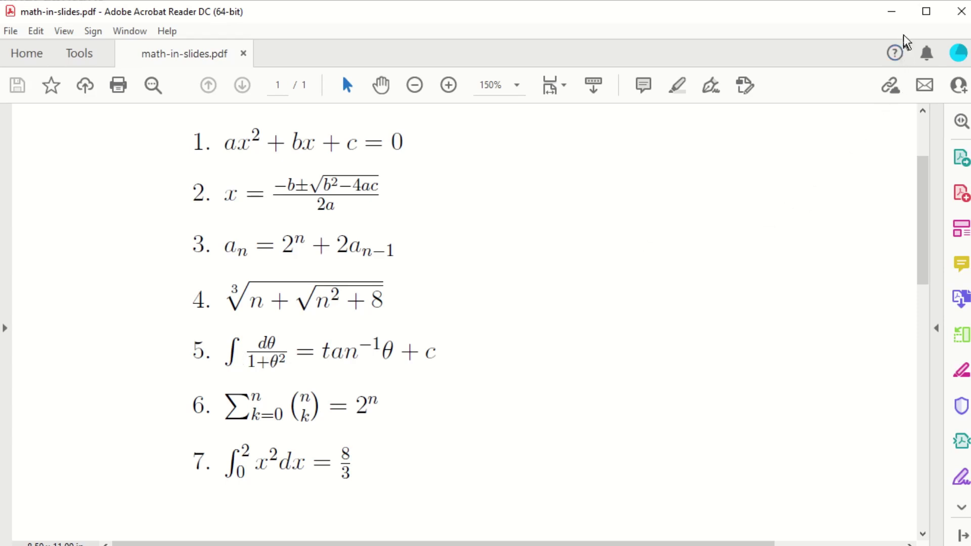
pyautogui.click(892, 12)
pyautogui.click(237, 473)
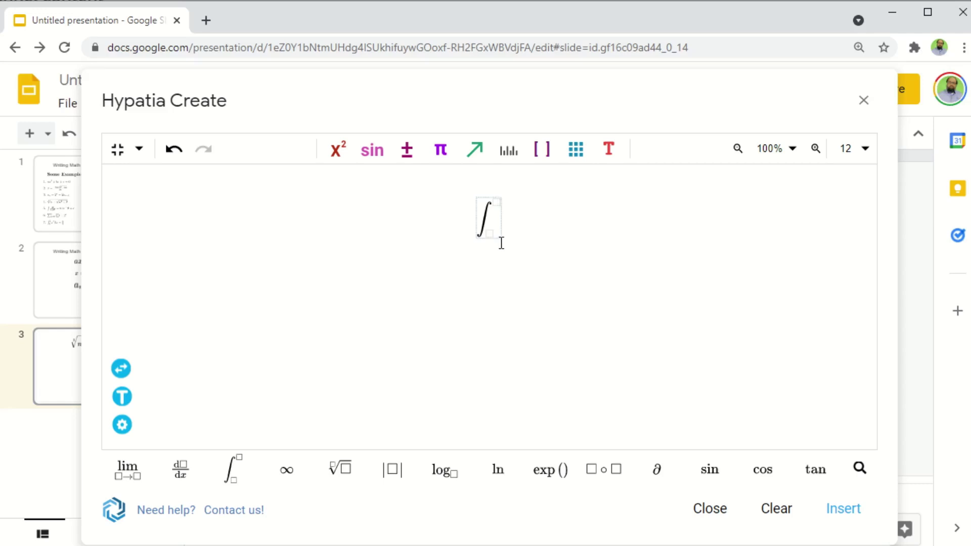
# Step: Add the fraction dθ/(1+θ) after the integral sign
pyautogui.click(338, 149)
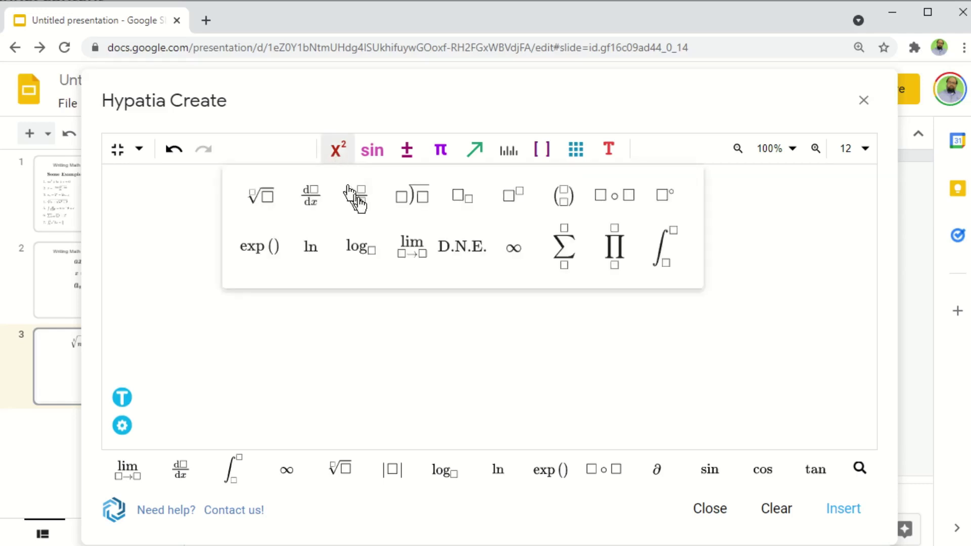
pyautogui.click(360, 198)
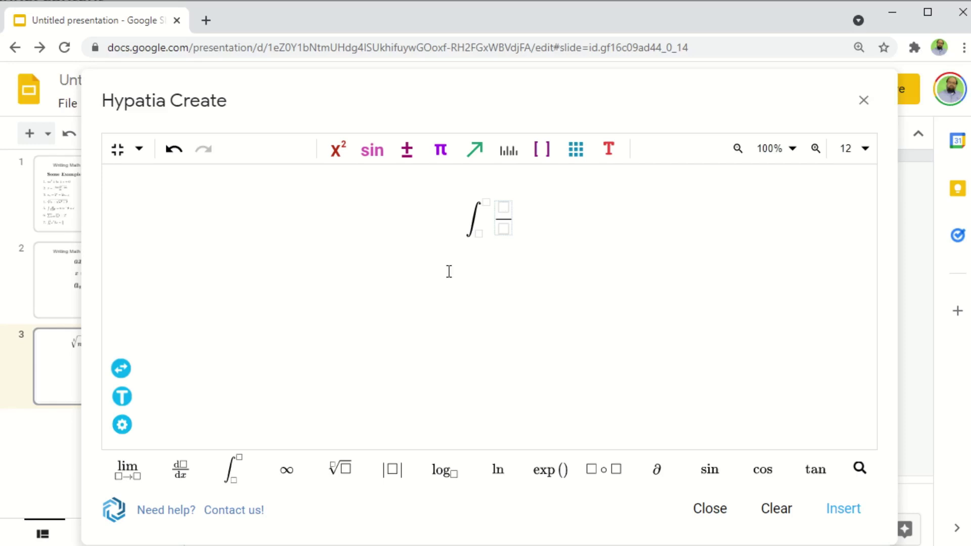
pyautogui.write('d')
pyautogui.click(440, 149)
pyautogui.click(617, 193)
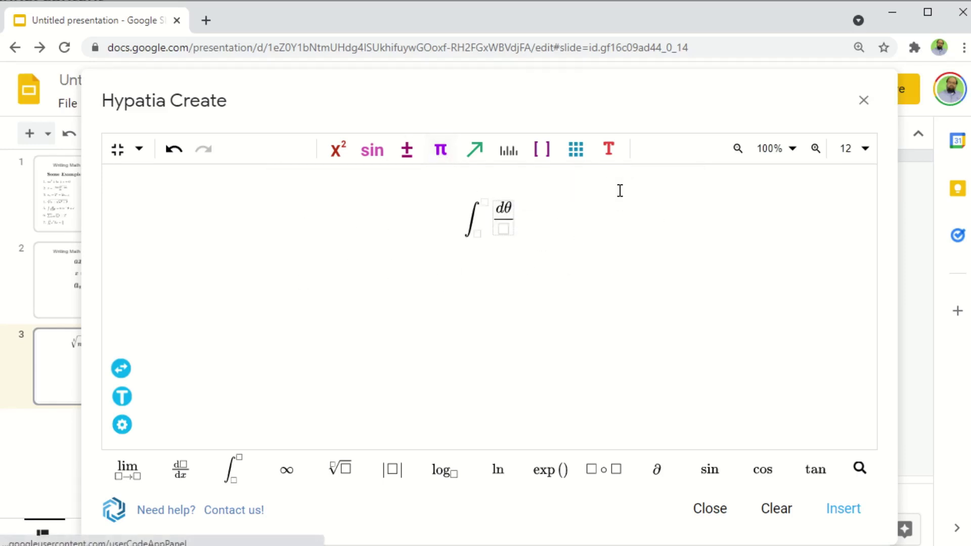
pyautogui.click(504, 230)
pyautogui.write('1+')
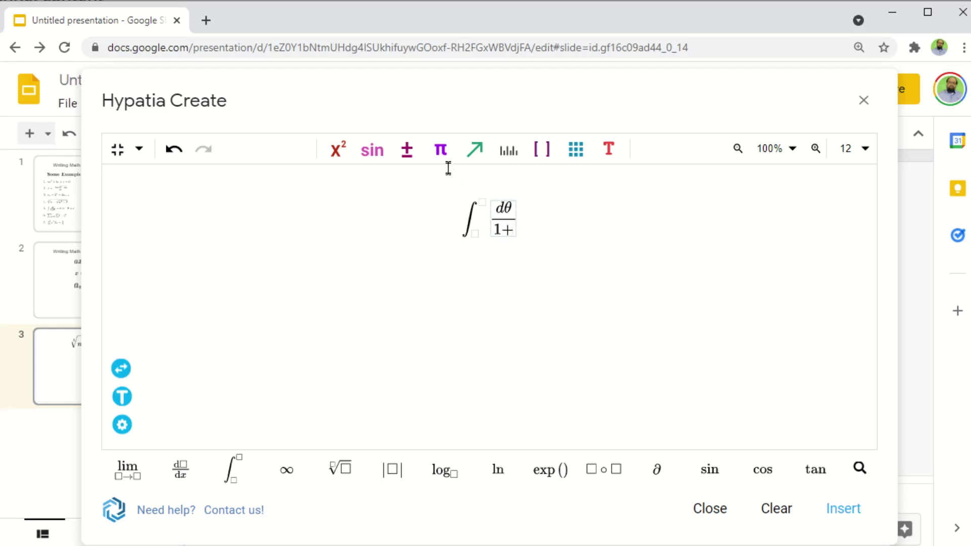
pyautogui.click(440, 149)
pyautogui.click(614, 195)
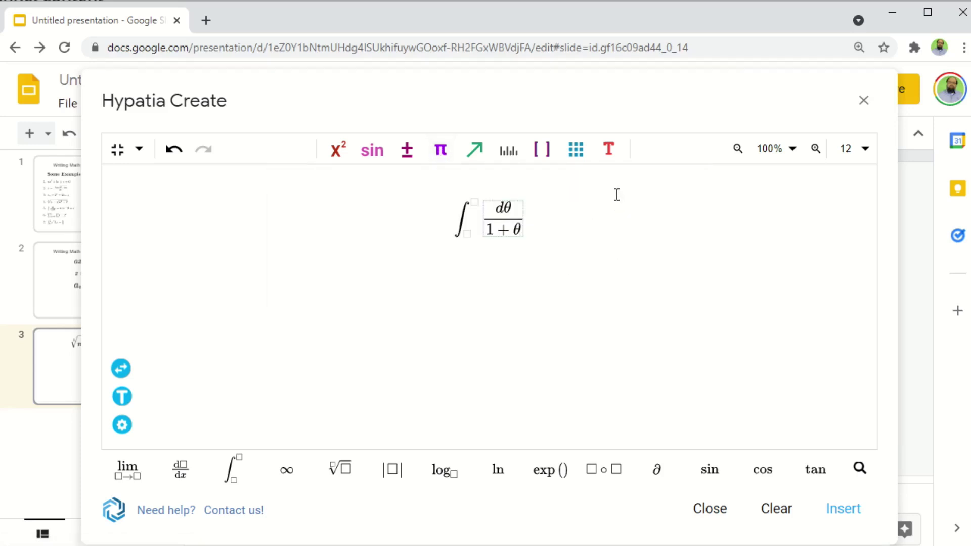
# Step: Square the denominator's θ and move past the fraction, checking the reference PDF
pyautogui.click(340, 152)
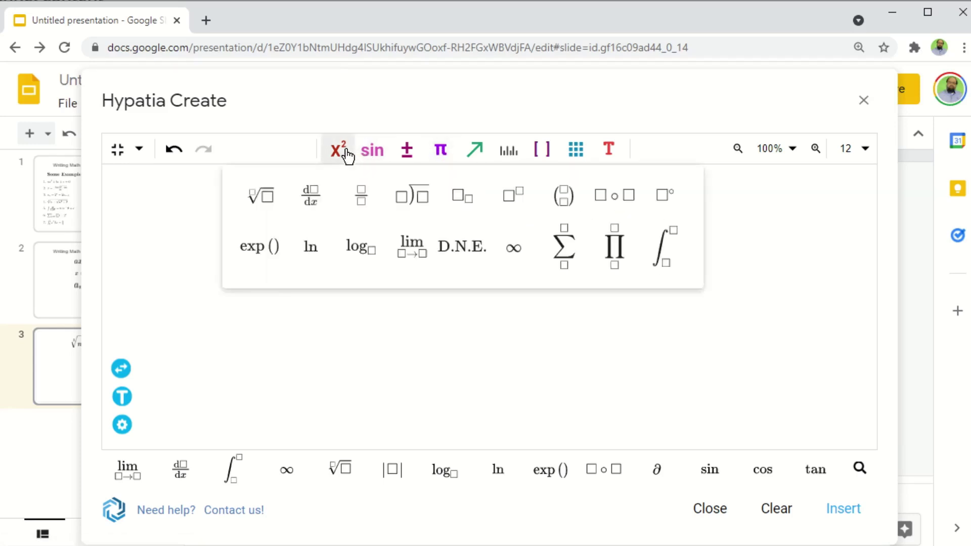
pyautogui.click(513, 194)
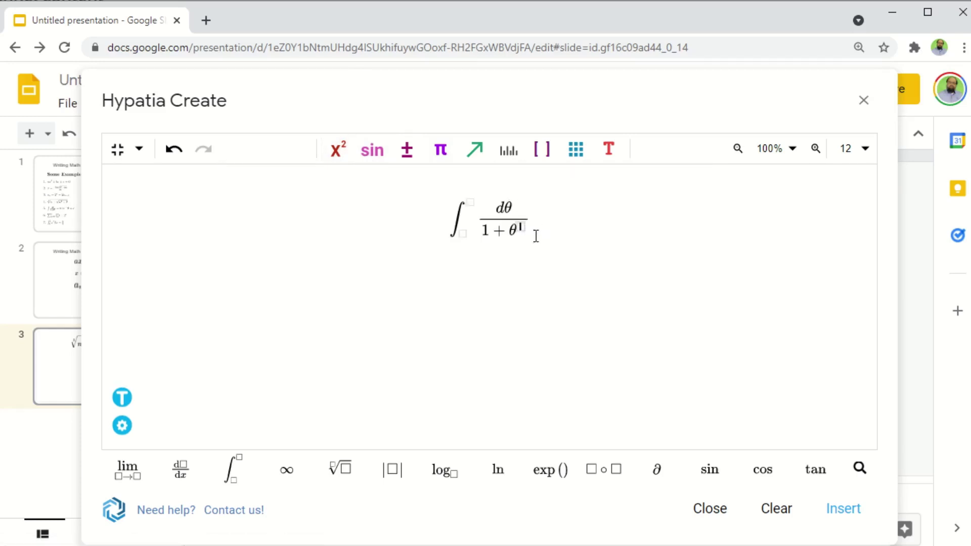
pyautogui.write('2')
pyautogui.press('Right')
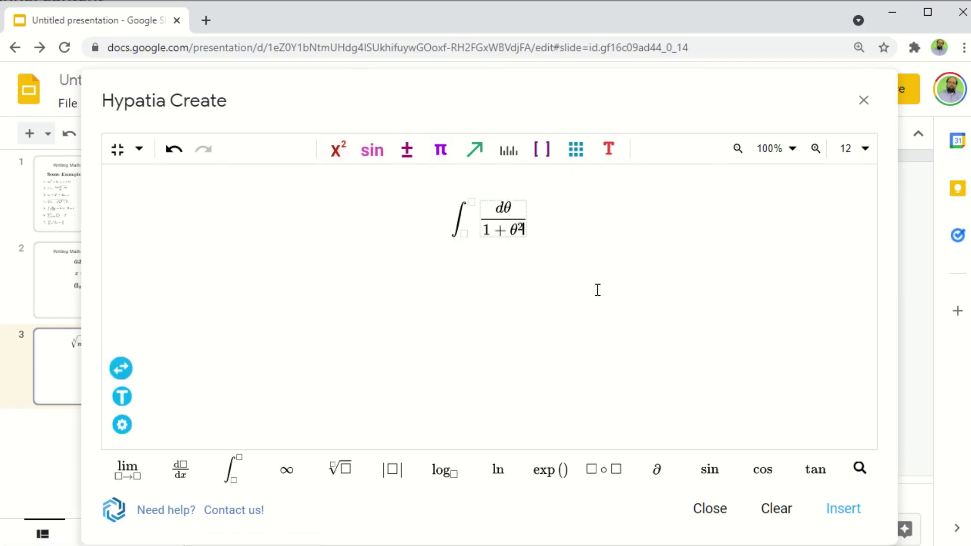
pyautogui.press('Right')
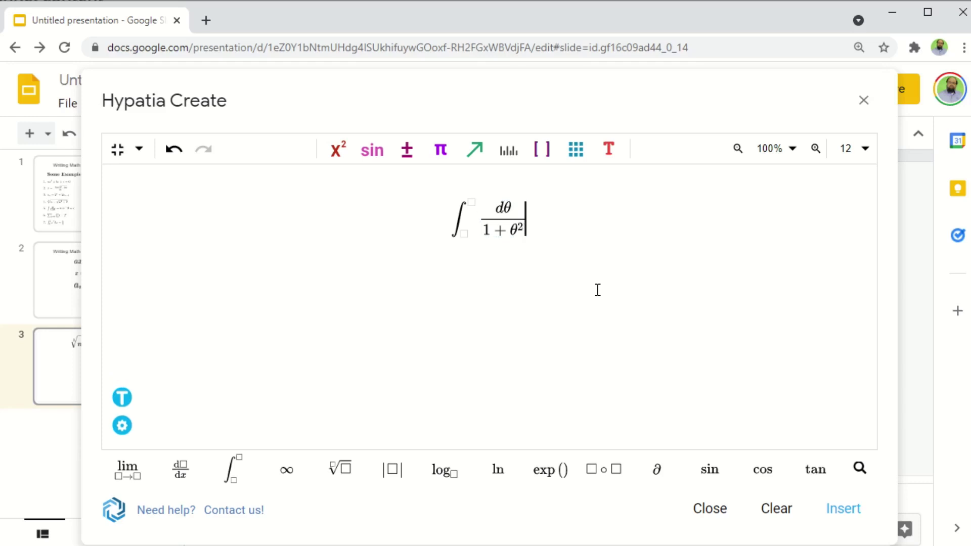
pyautogui.hotkey('alt', 'Tab')
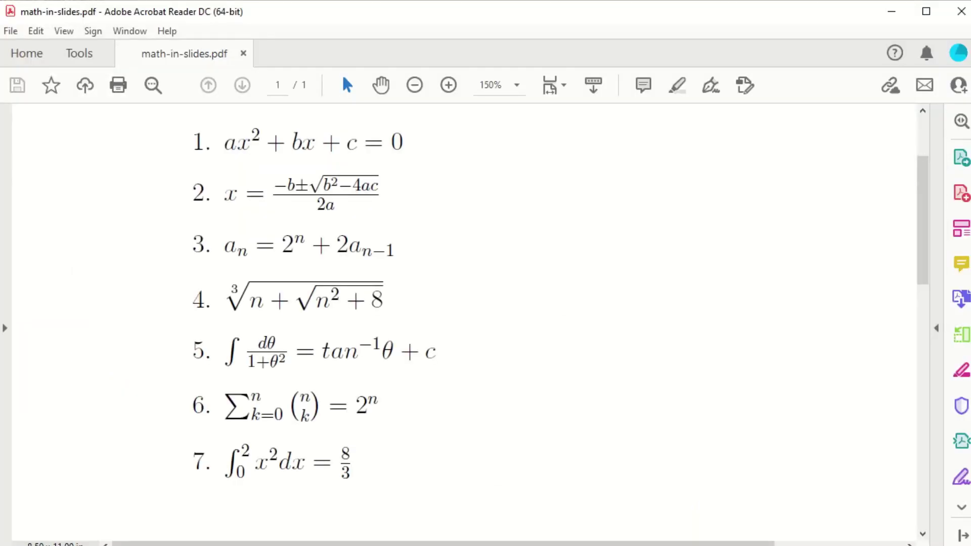
pyautogui.hotkey('alt', 'Tab')
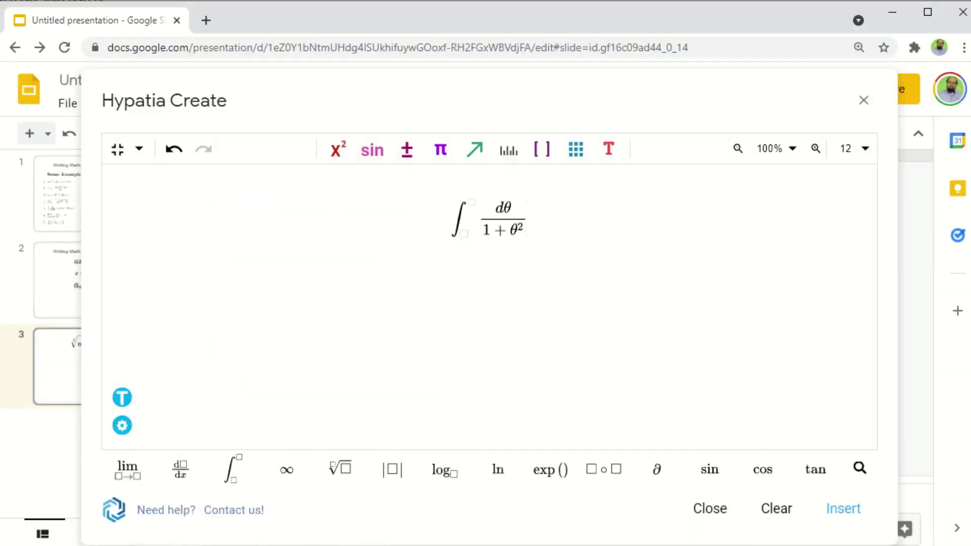
# Step: Finish the equation with = tan⁻¹θ + C
pyautogui.write('=')
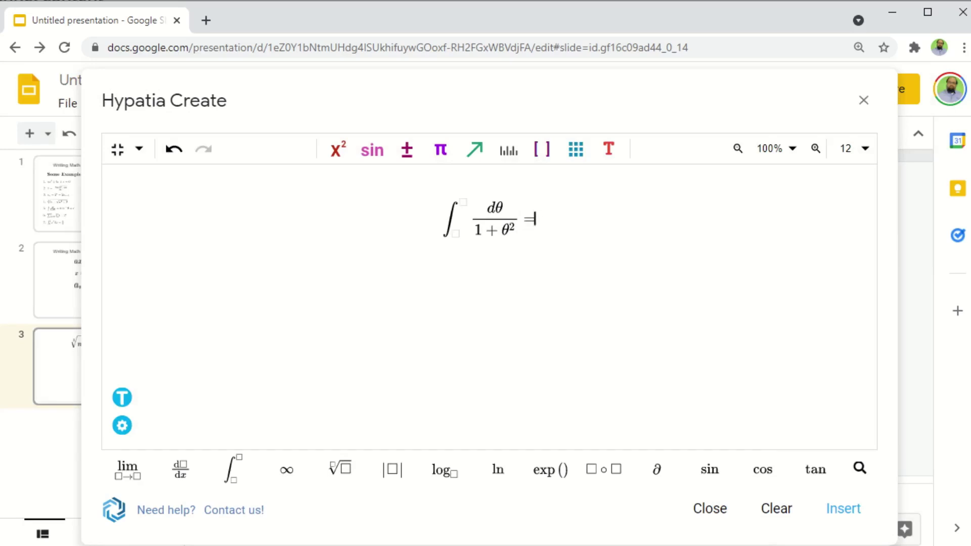
pyautogui.click(813, 468)
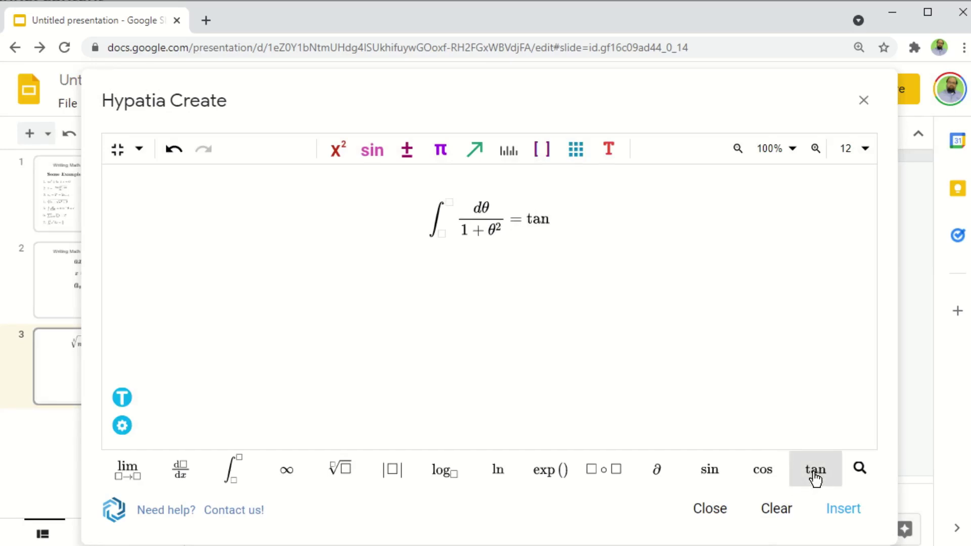
pyautogui.click(335, 152)
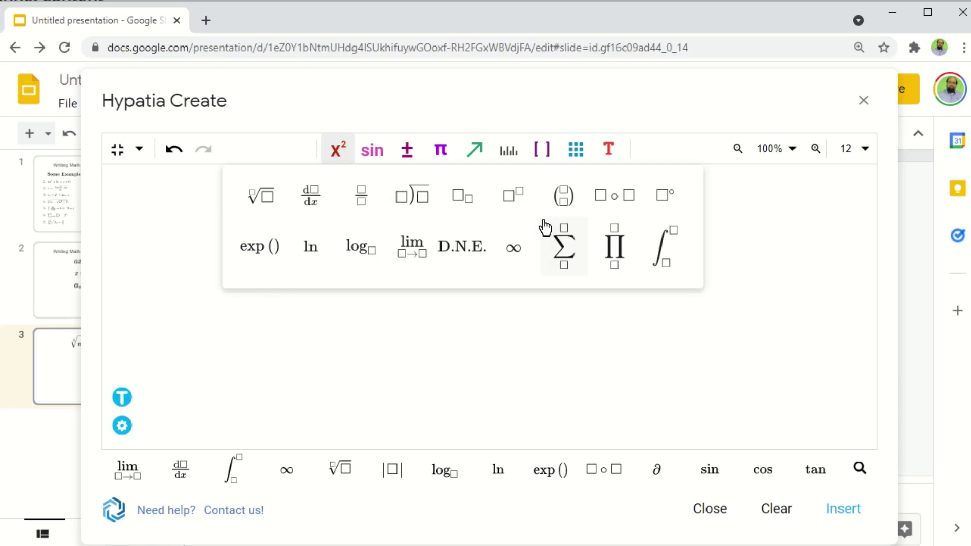
pyautogui.click(519, 201)
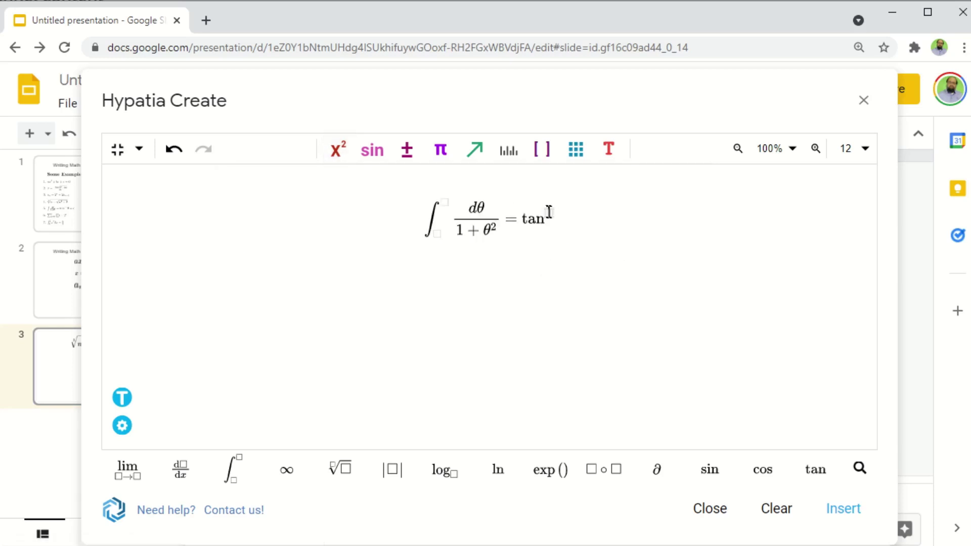
pyautogui.write('-1')
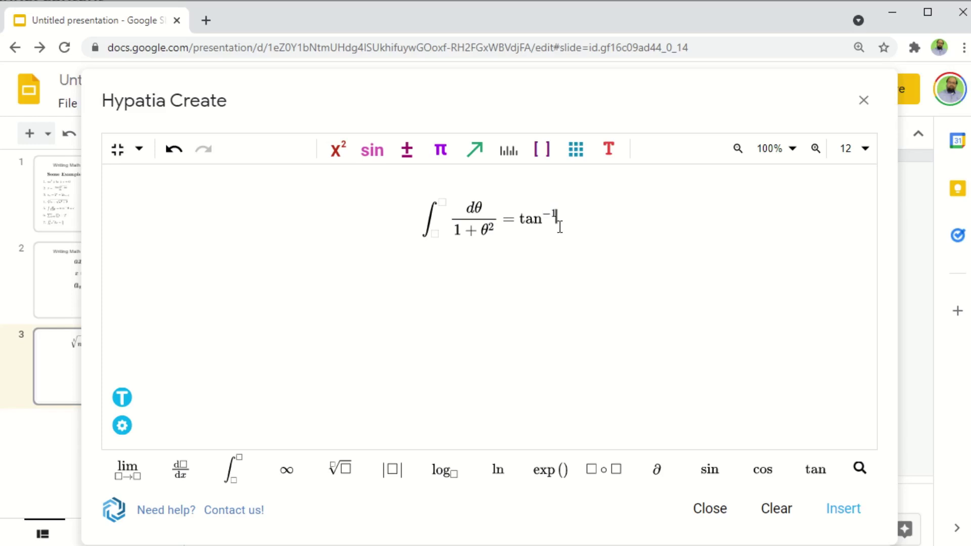
pyautogui.click(441, 151)
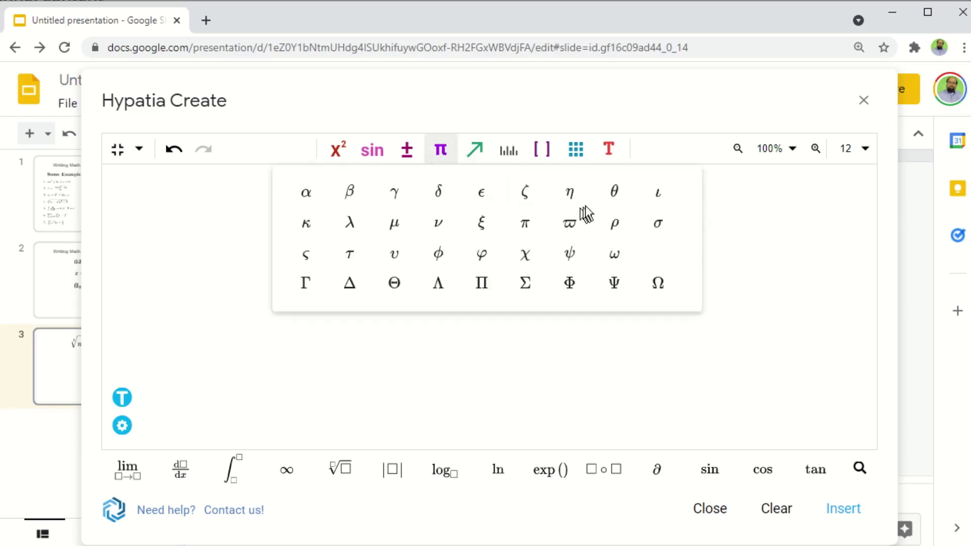
pyautogui.click(615, 195)
pyautogui.write('+C')
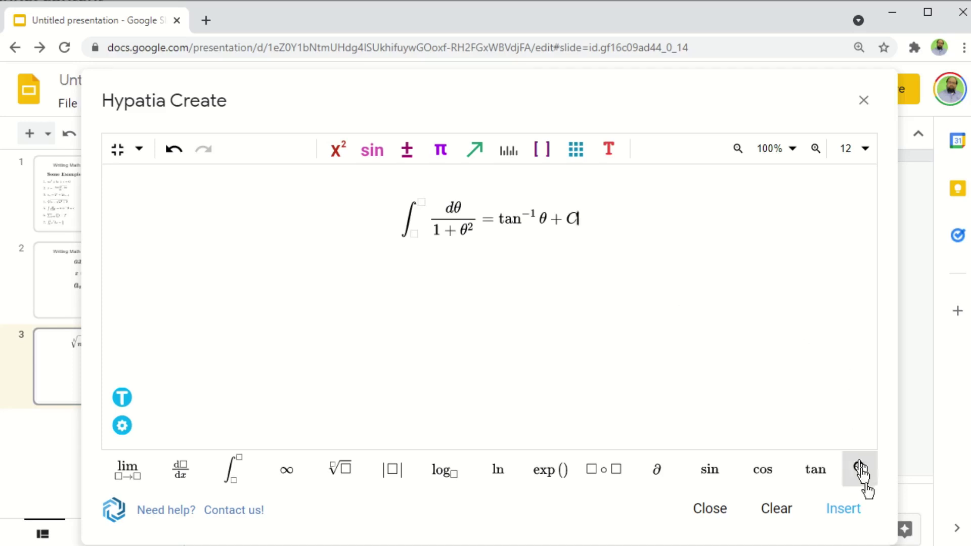
# Step: Insert the integral onto slide 3 and enlarge it beneath the nested radical
pyautogui.click(853, 511)
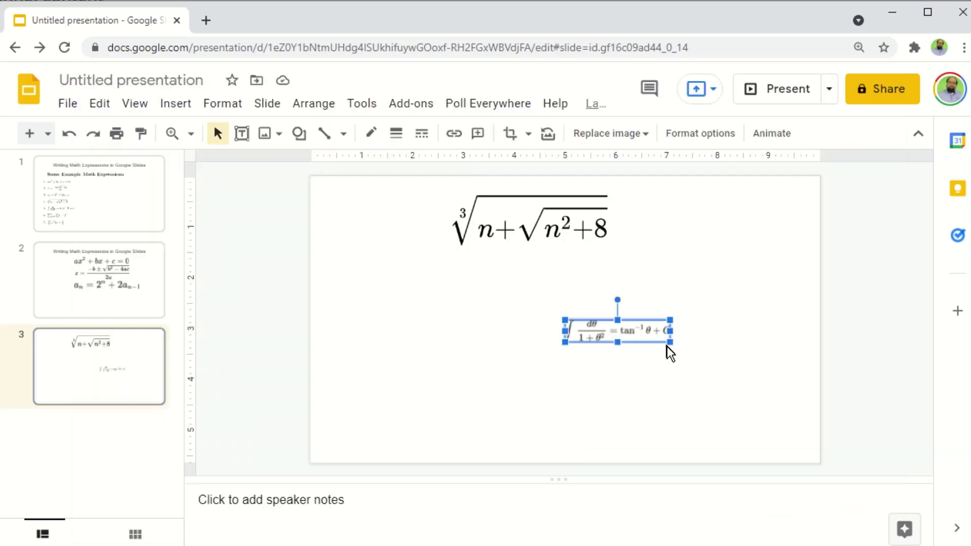
pyautogui.moveTo(670, 347); pyautogui.dragTo(734, 358)
pyautogui.click(763, 376)
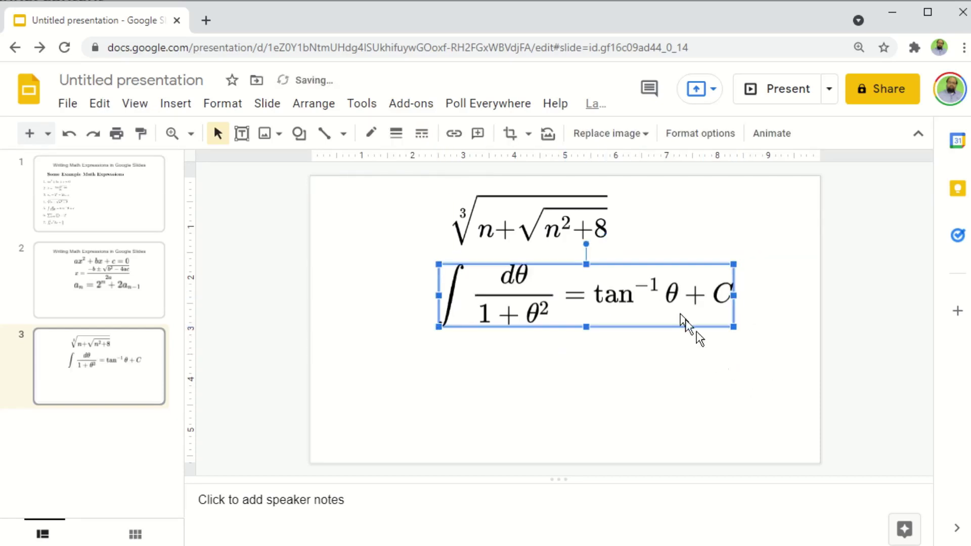
pyautogui.click(751, 383)
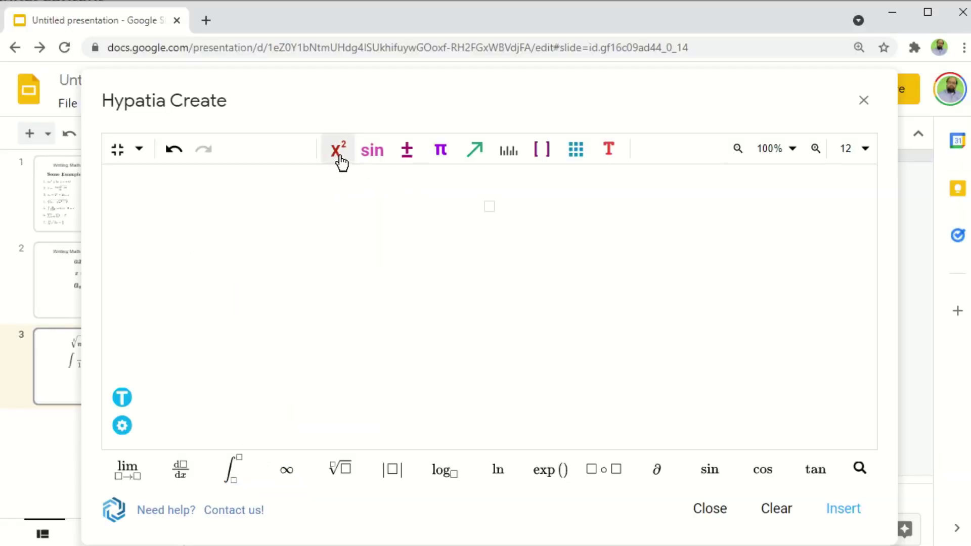
# Step: Start with a summation from k=0 to n
pyautogui.click(340, 156)
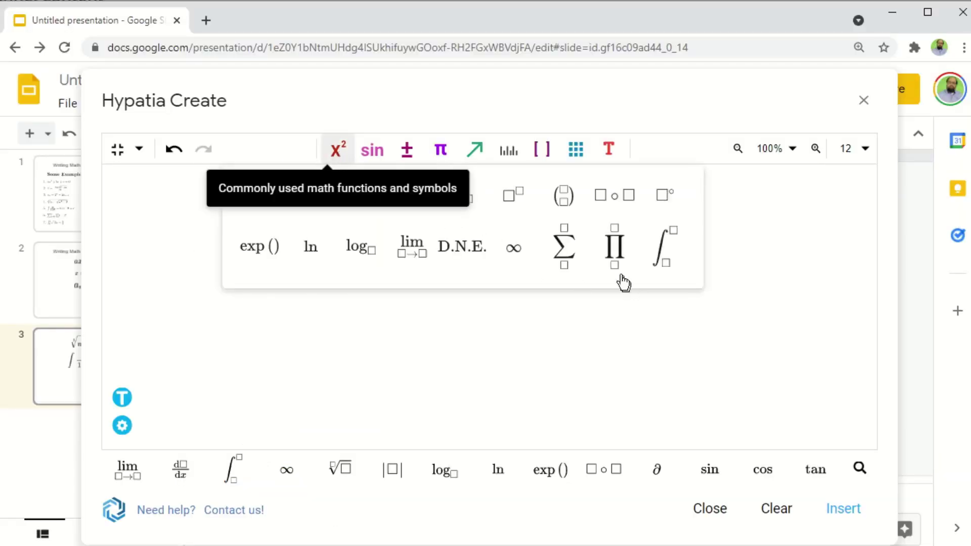
pyautogui.click(565, 254)
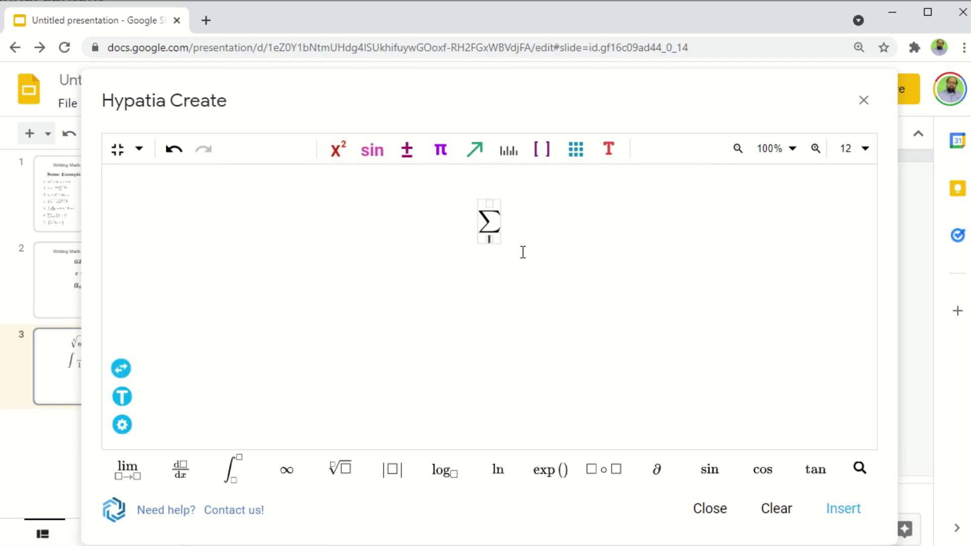
pyautogui.hotkey('alt', 'Tab')
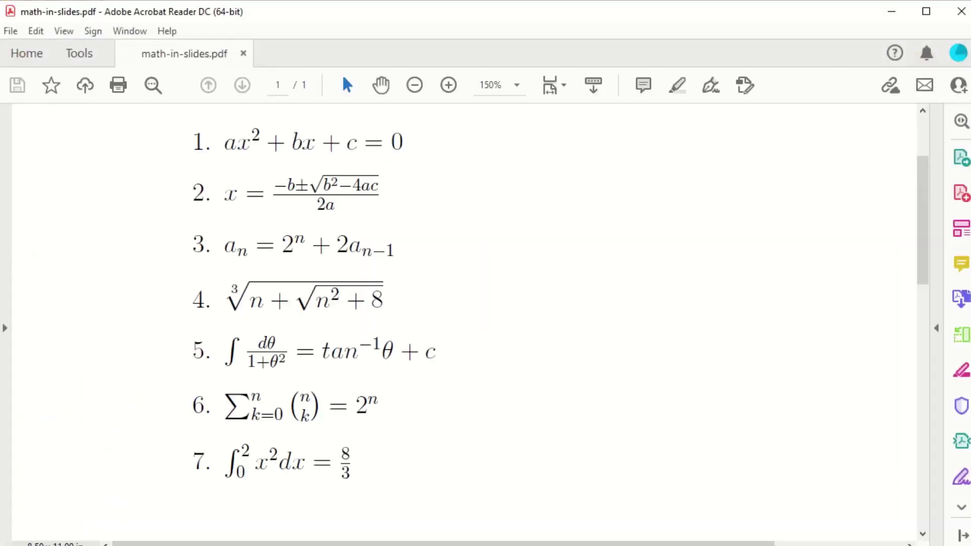
pyautogui.hotkey('alt', 'Tab')
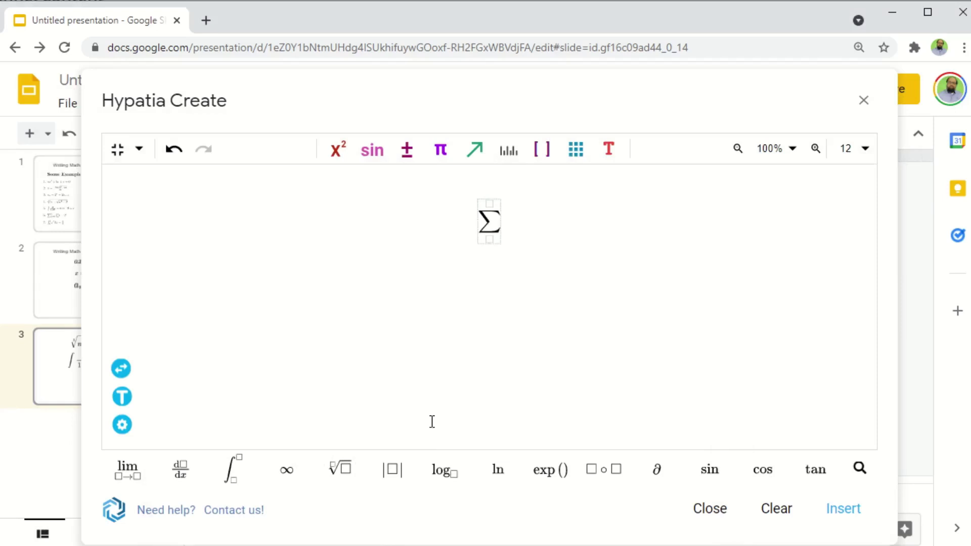
pyautogui.write('k=0')
pyautogui.click(490, 202)
pyautogui.write('n')
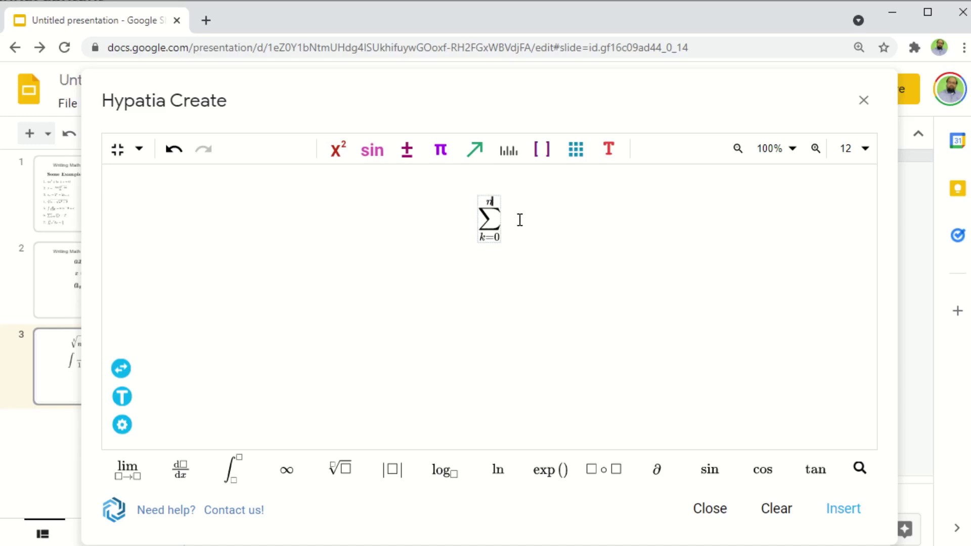
# Step: Add the binomial coefficient (n choose k) after the sum
pyautogui.click(338, 155)
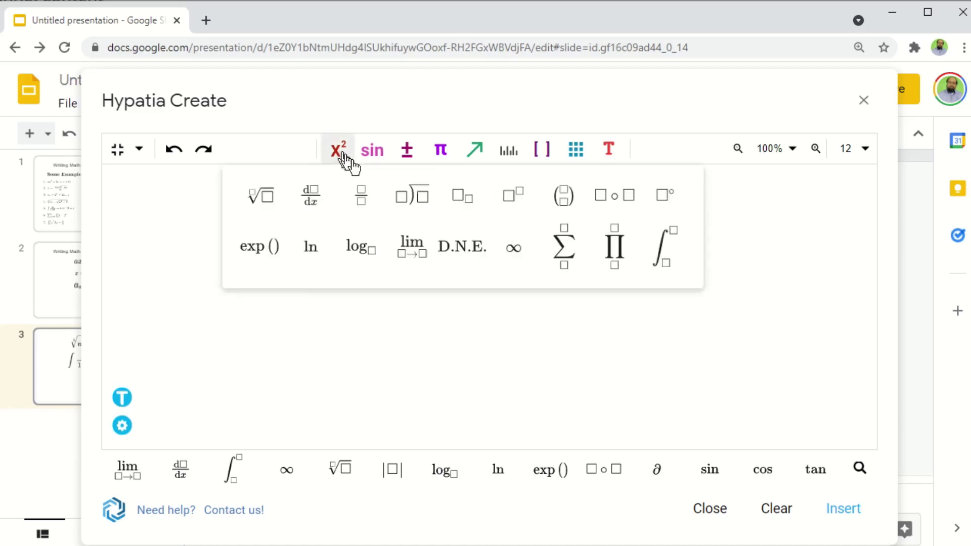
pyautogui.click(576, 209)
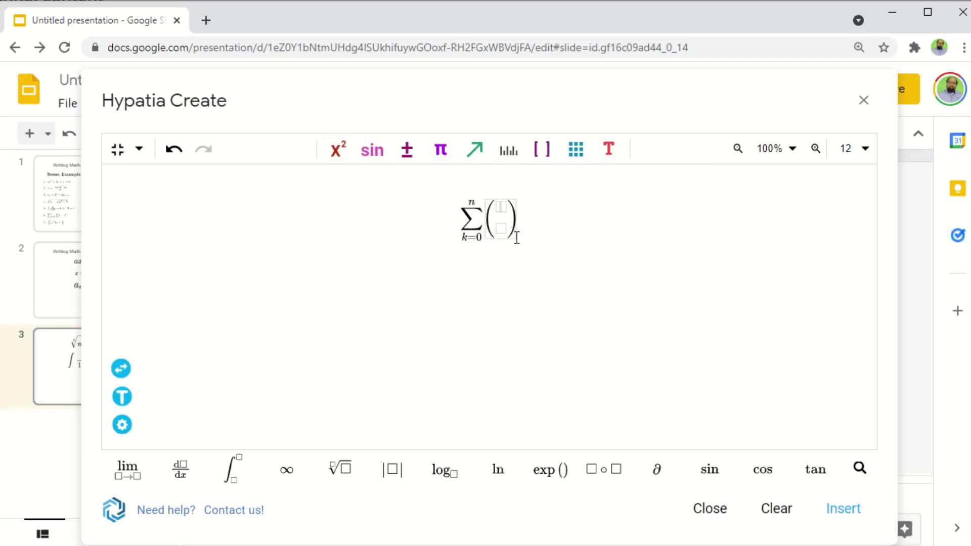
pyautogui.write('n')
pyautogui.click(502, 228)
pyautogui.write('k')
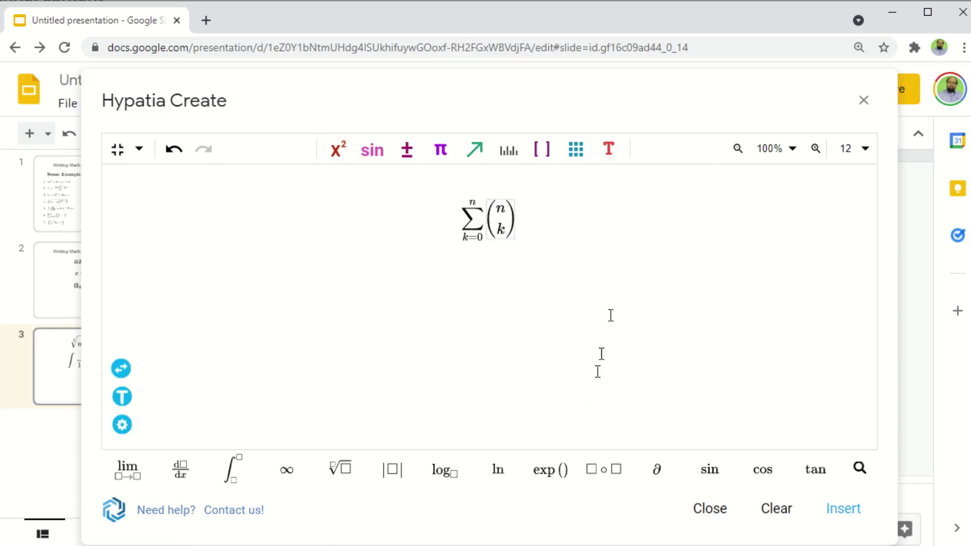
pyautogui.click(544, 222)
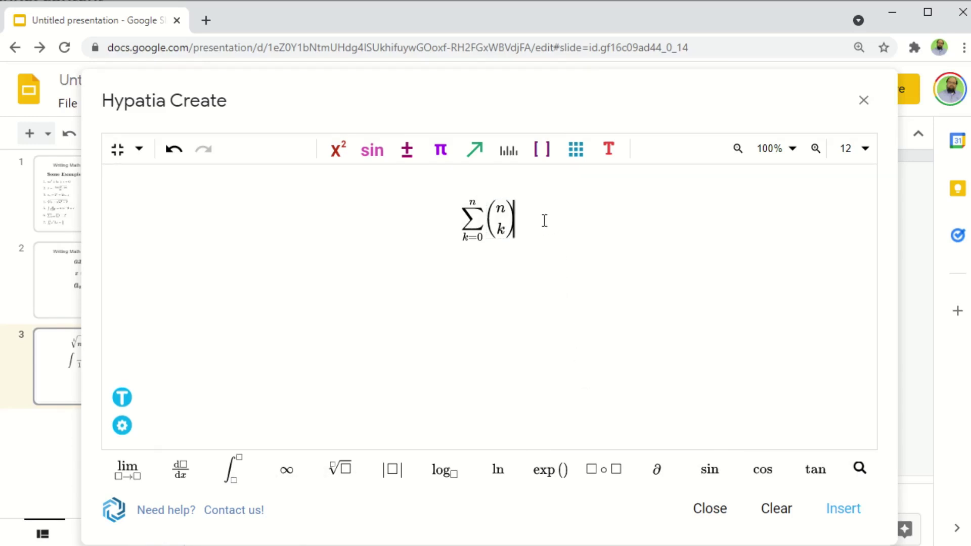
# Step: Finish the identity with = 2ⁿ
pyautogui.write('= ')
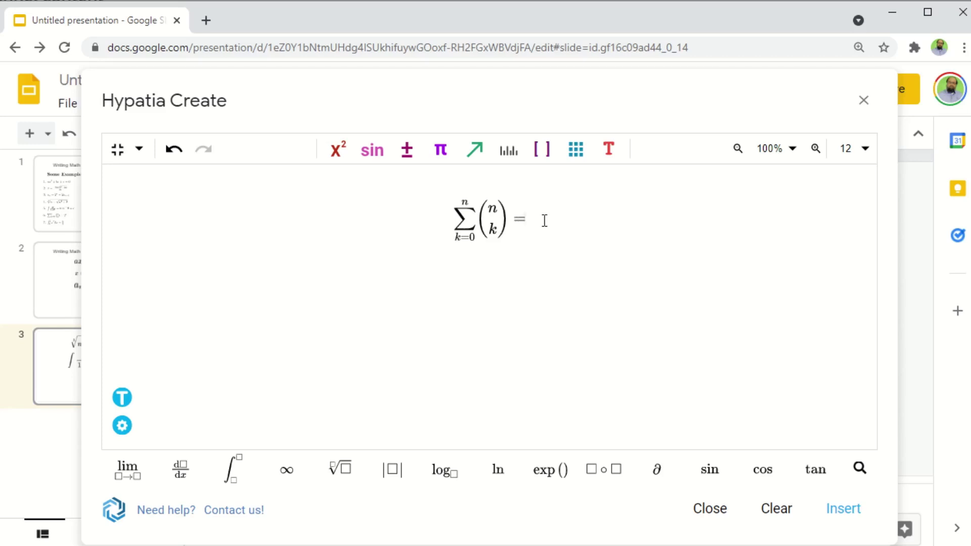
pyautogui.write('2')
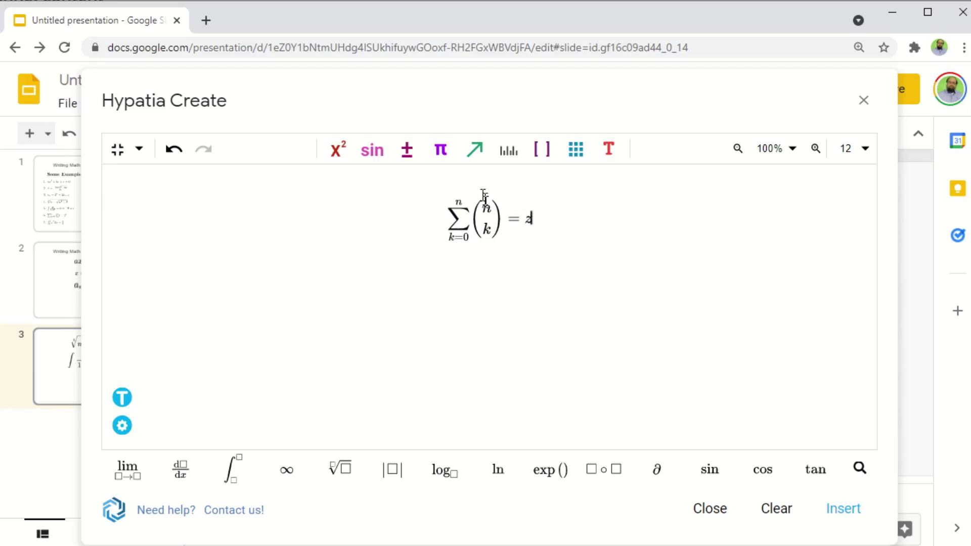
pyautogui.click(338, 149)
pyautogui.click(506, 195)
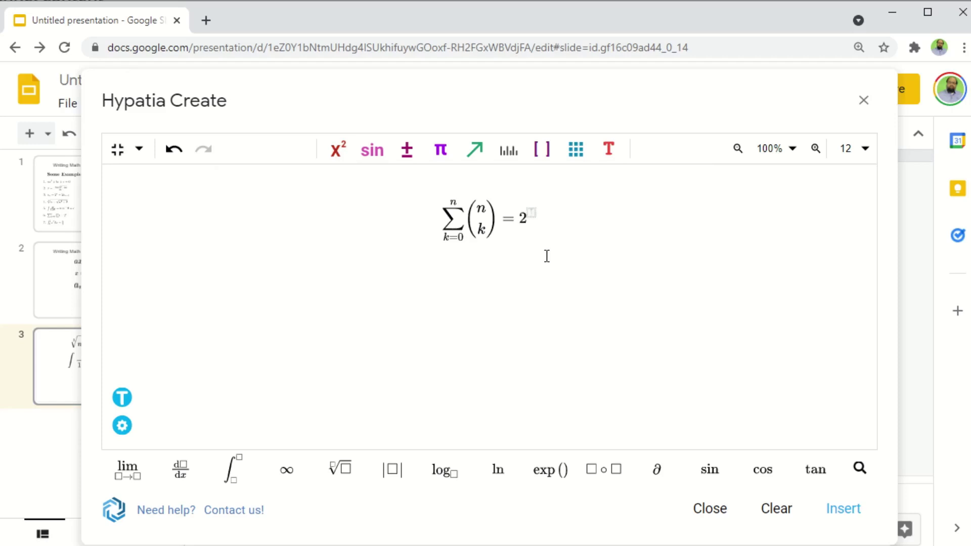
pyautogui.write('n')
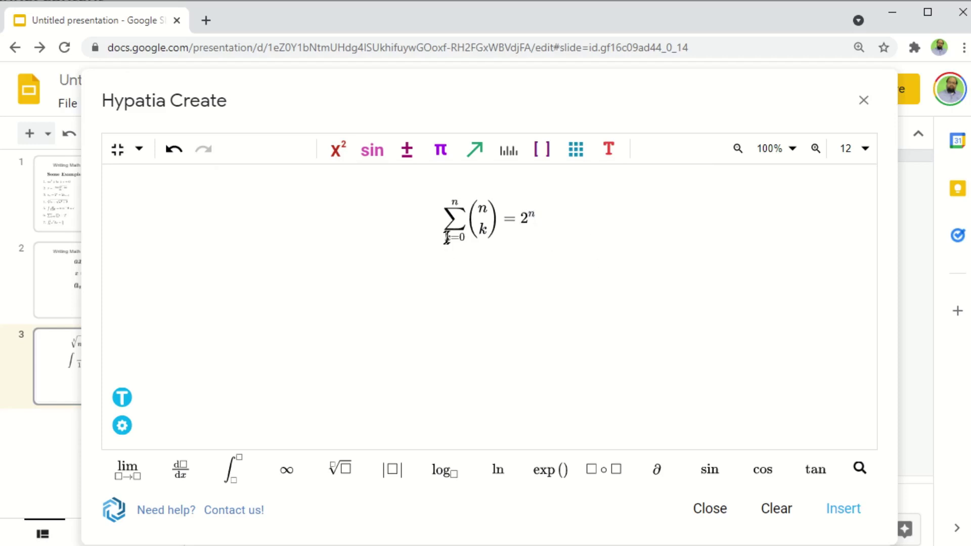
# Step: Insert the binomial sum onto slide 3 and enlarge it below the integral
pyautogui.click(839, 510)
pyautogui.moveTo(624, 347); pyautogui.dragTo(715, 388)
pyautogui.click(768, 380)
# Step: Cycle through the reference PDF, the TeXstudio source and the Paint image back to the deck
pyautogui.hotkey('alt', 'Tab')
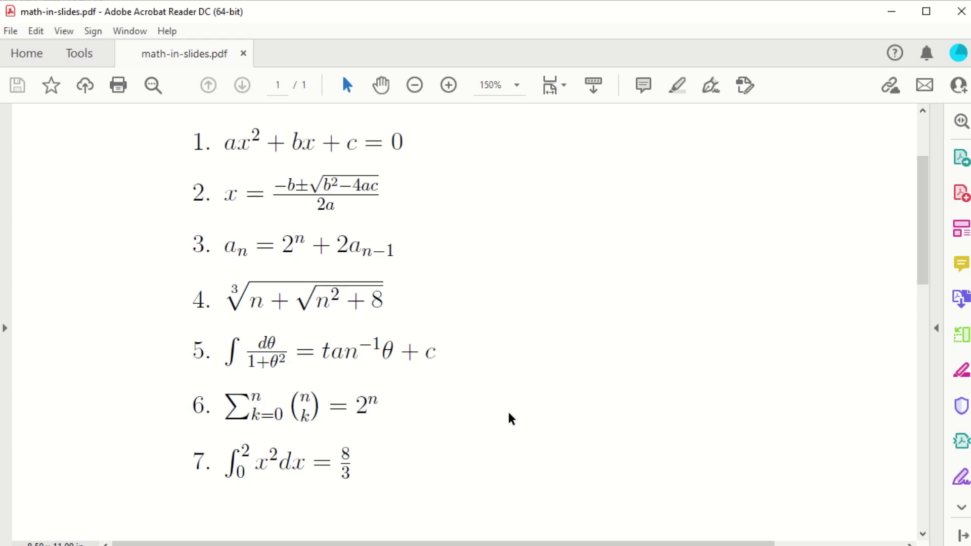
pyautogui.hotkey('alt', 'Tab')
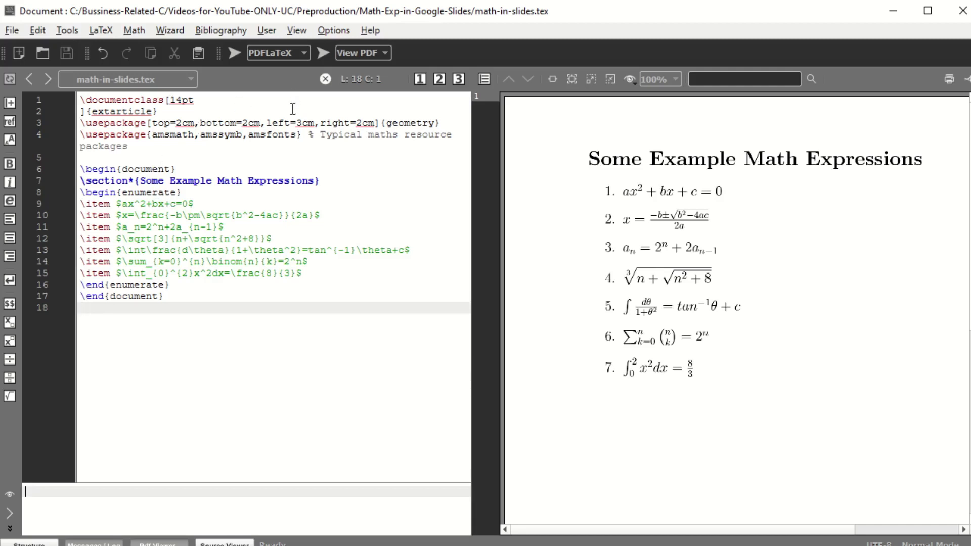
pyautogui.hotkey('alt', 'Tab')
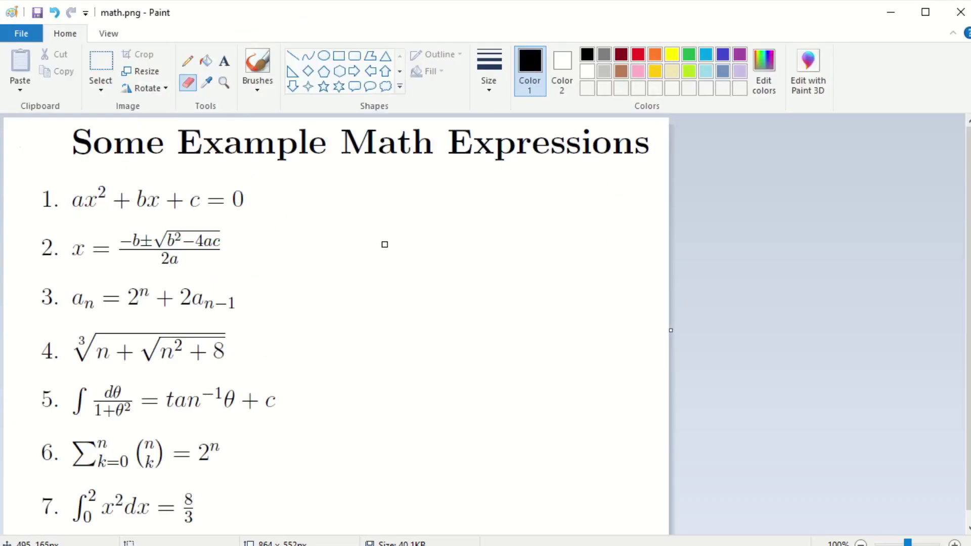
pyautogui.hotkey('alt', 'Tab')
pyautogui.click(399, 336)
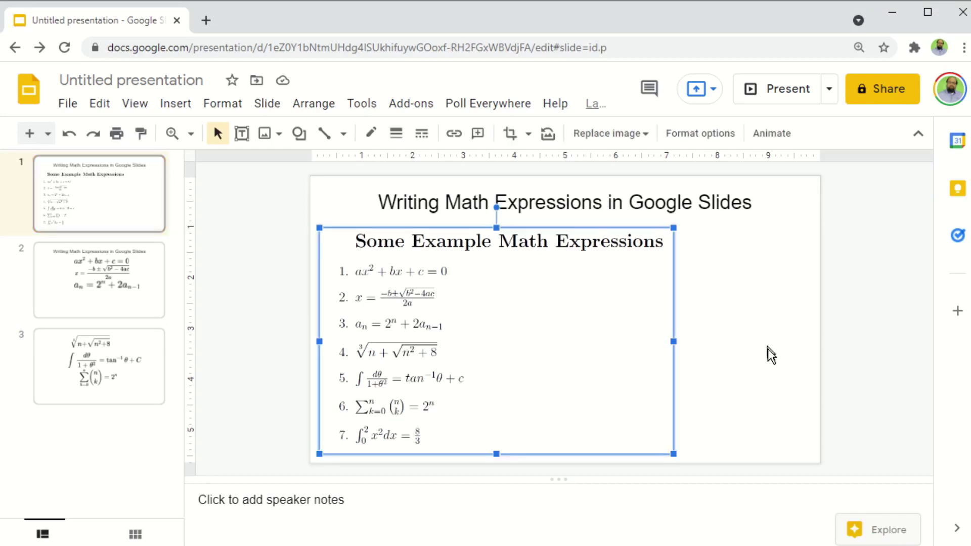